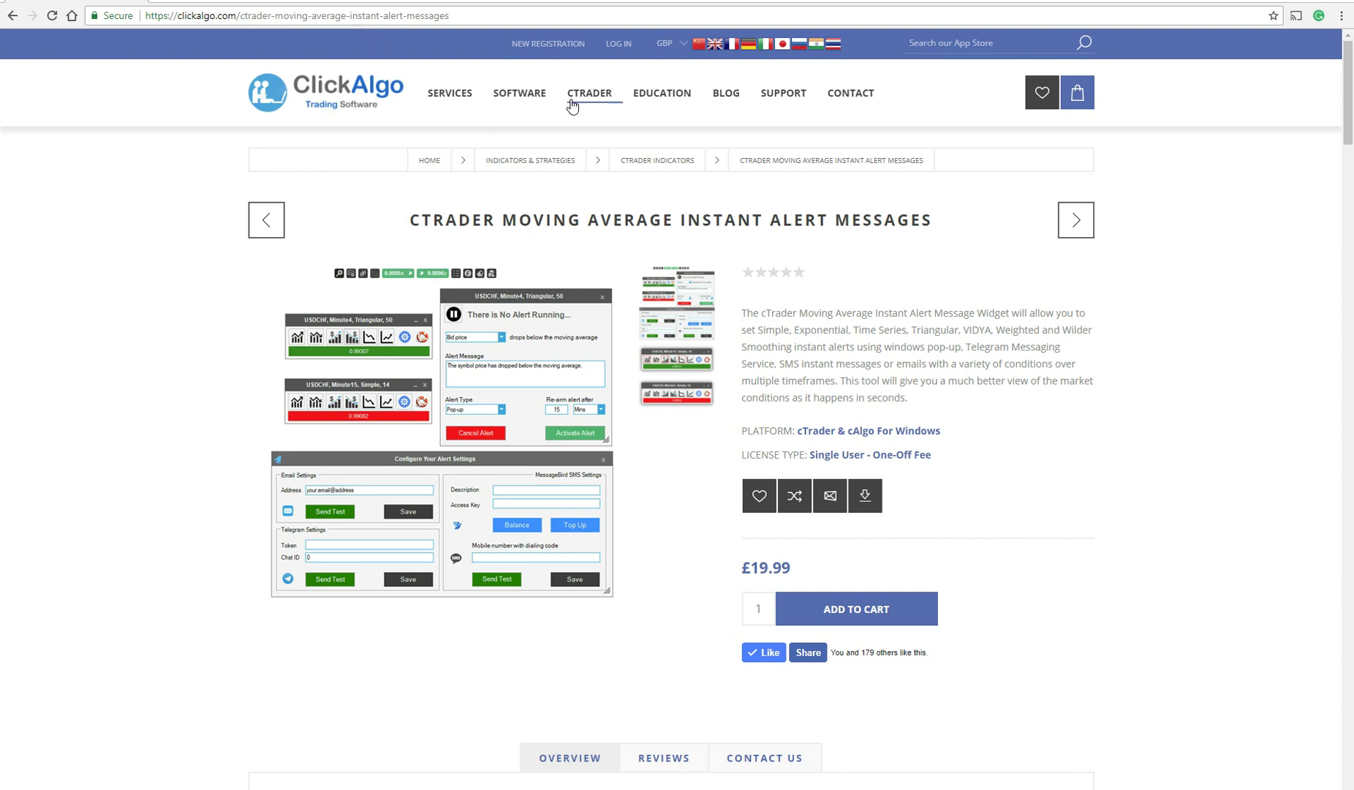
Step: Review the moving average alert product page's alert types and its pop-up, SMS, Telegram and email message options
mouse_move(571, 106)
mouse_move(519, 93)
drag(448, 16, 241, 15)
click(1203, 477)
scroll(1138, 603, down, 12)
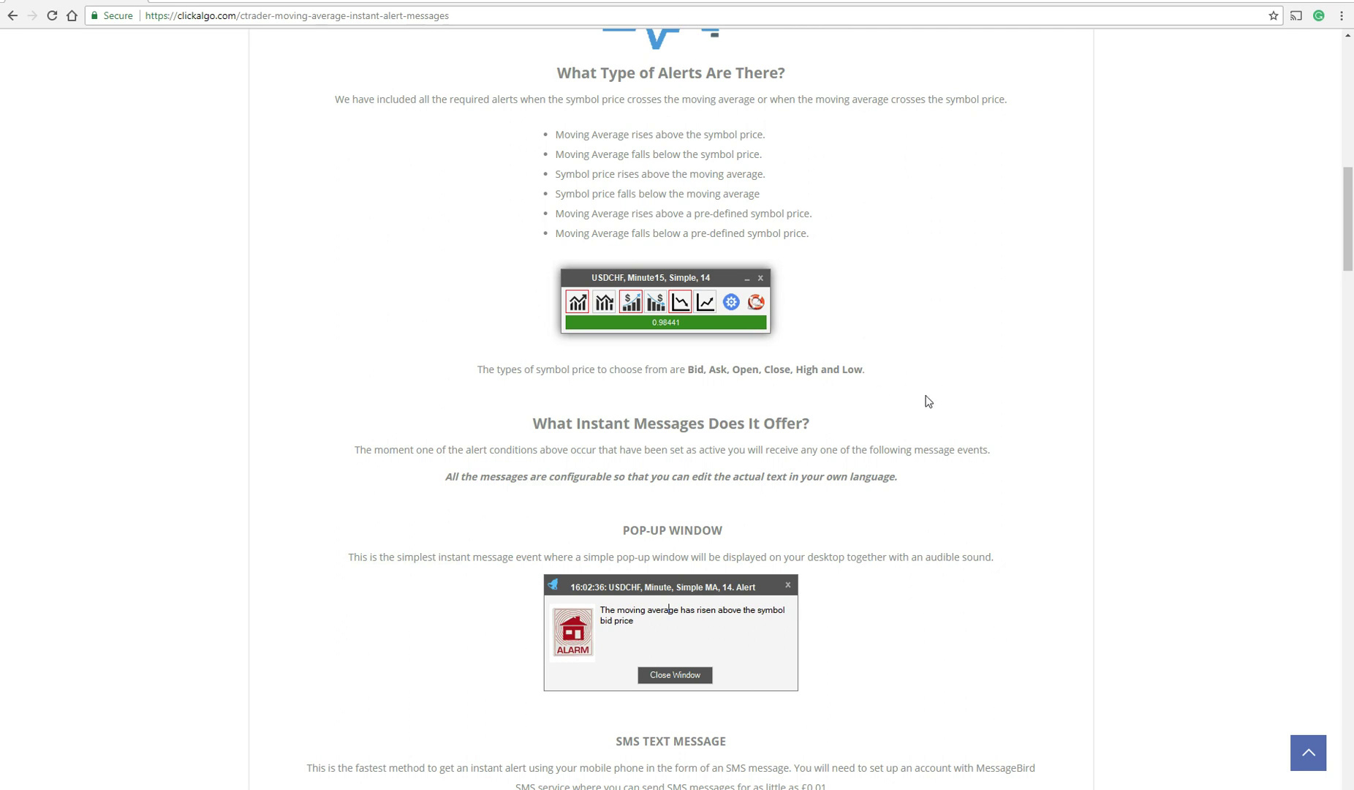
scroll(928, 403, down, 10)
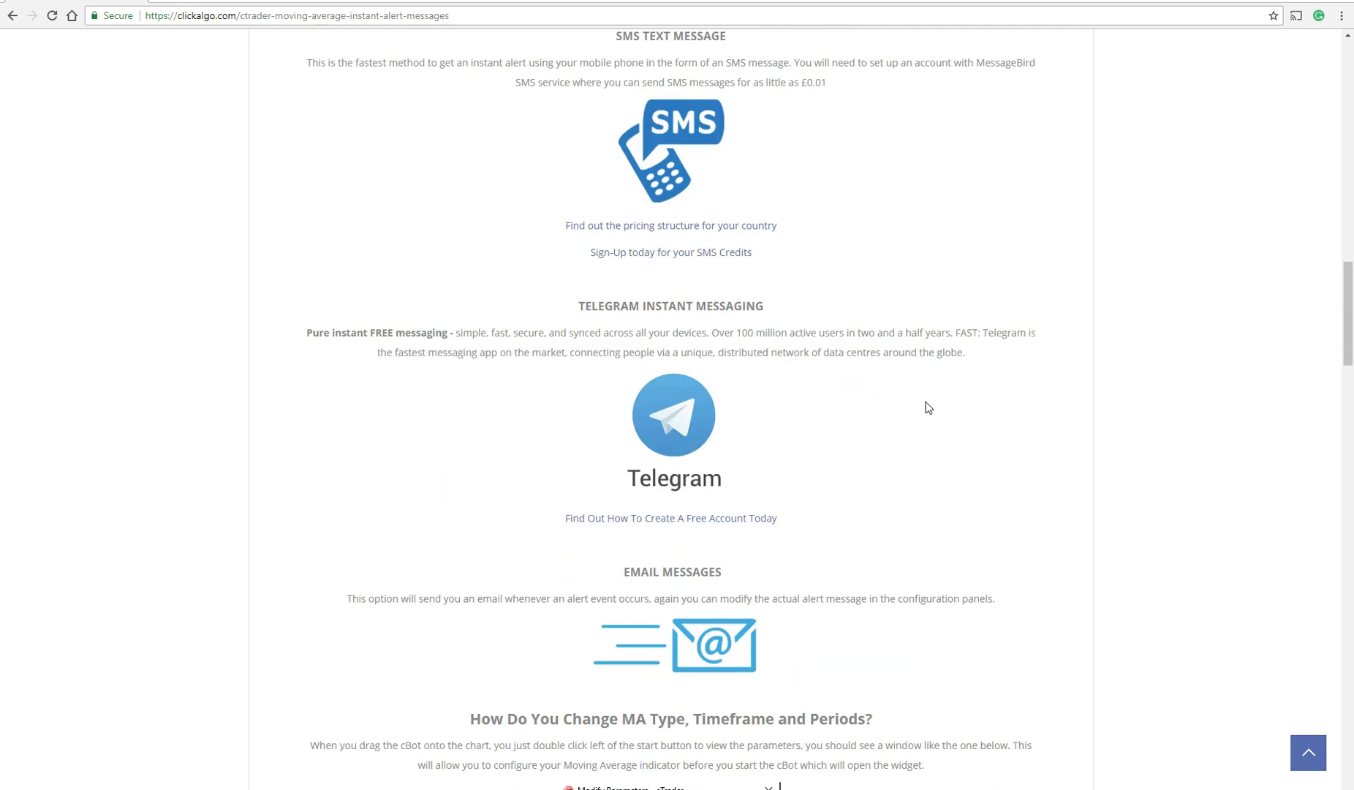
scroll(927, 408, up, 13)
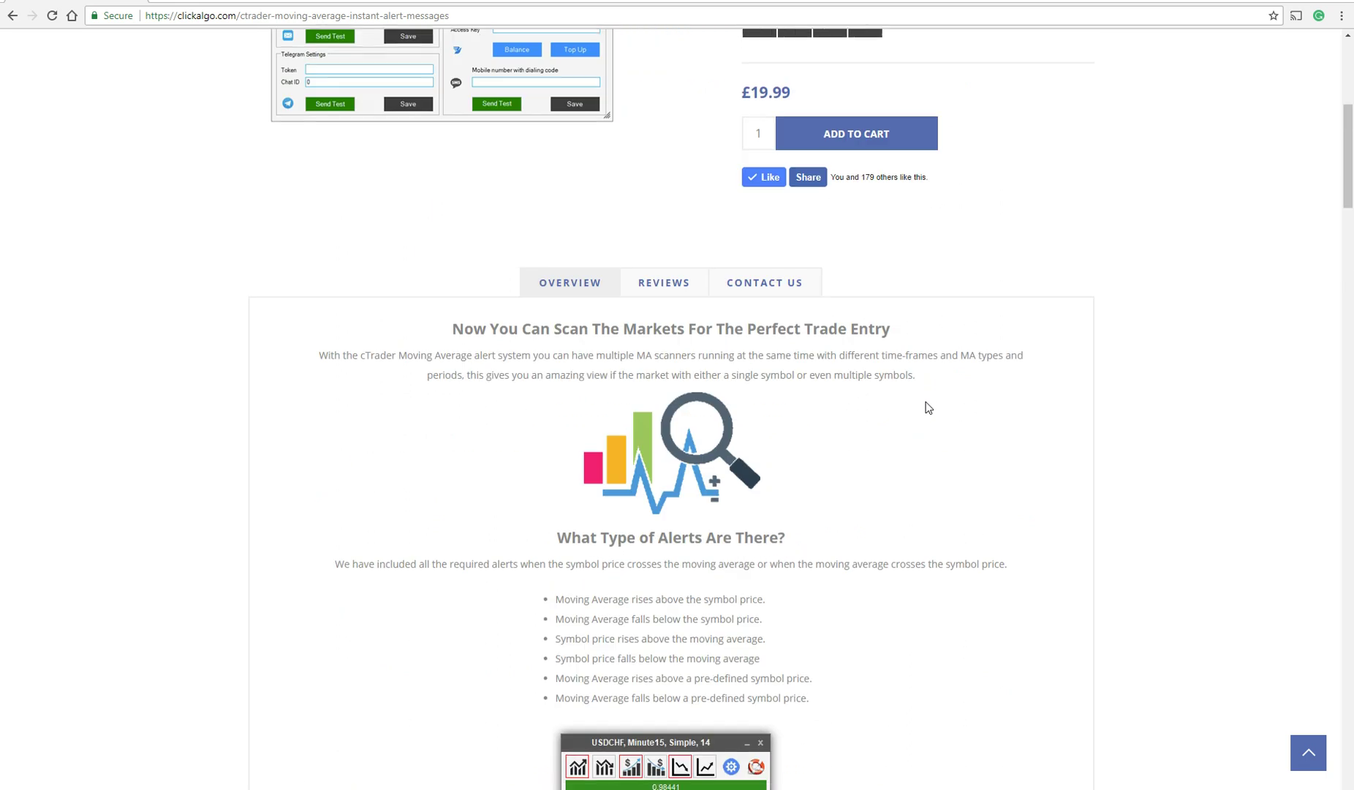
scroll(927, 407, down, 13)
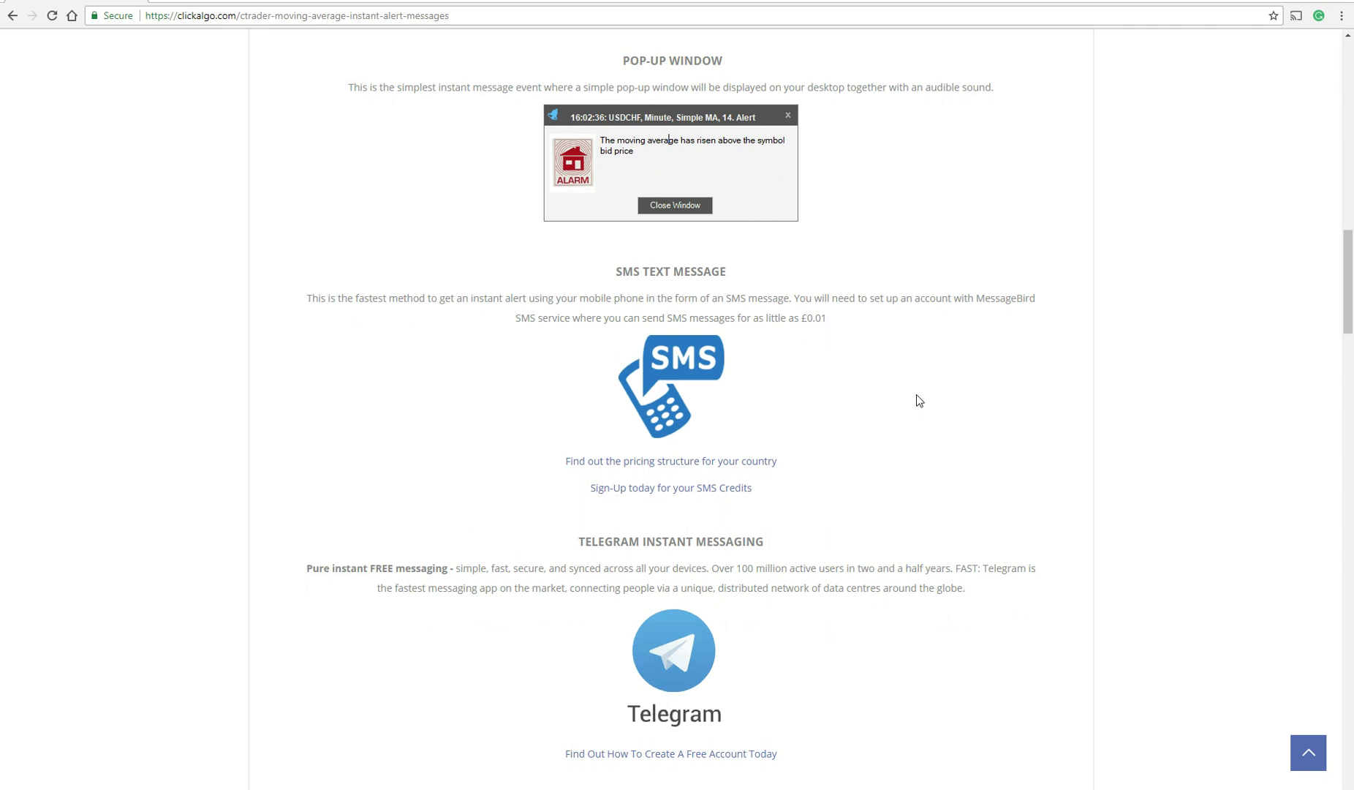
scroll(920, 395, down, 3)
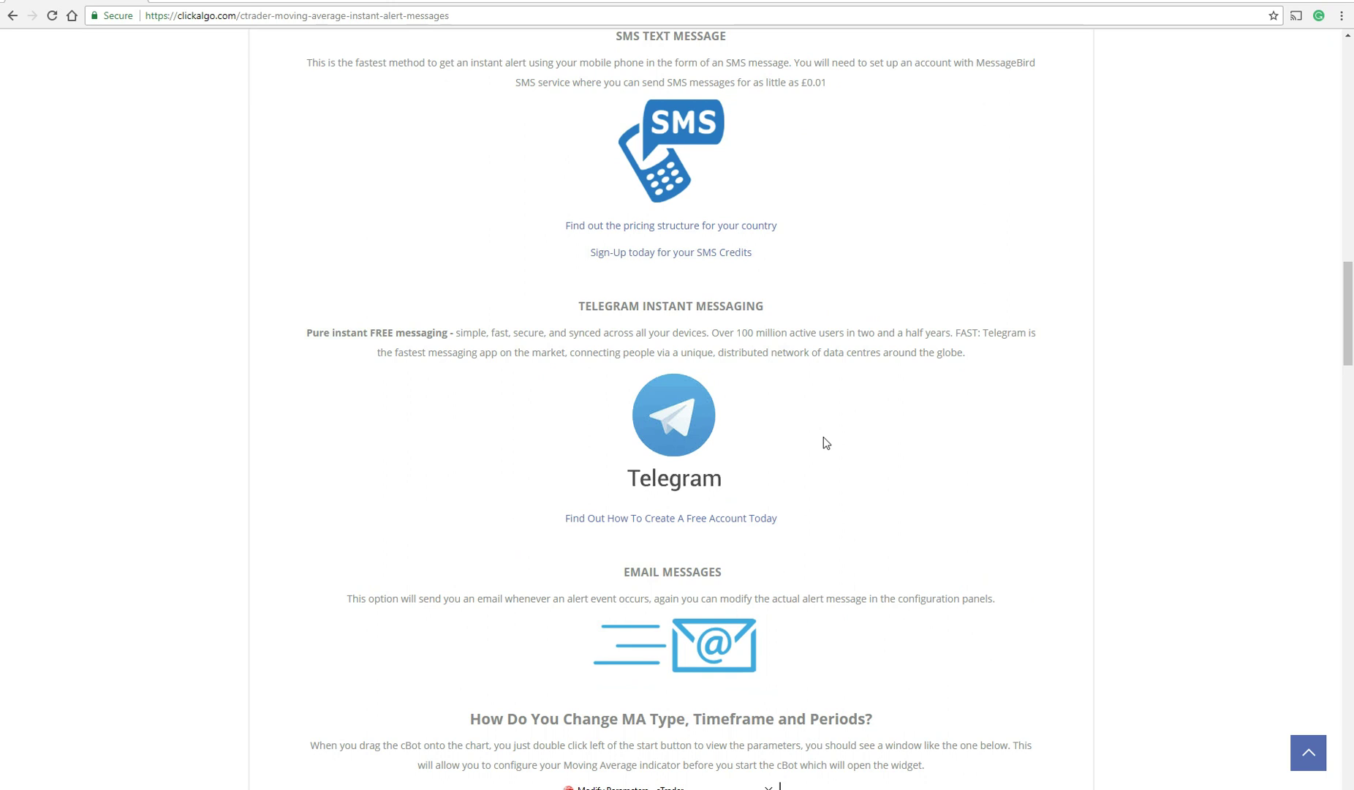
scroll(870, 413, down, 3)
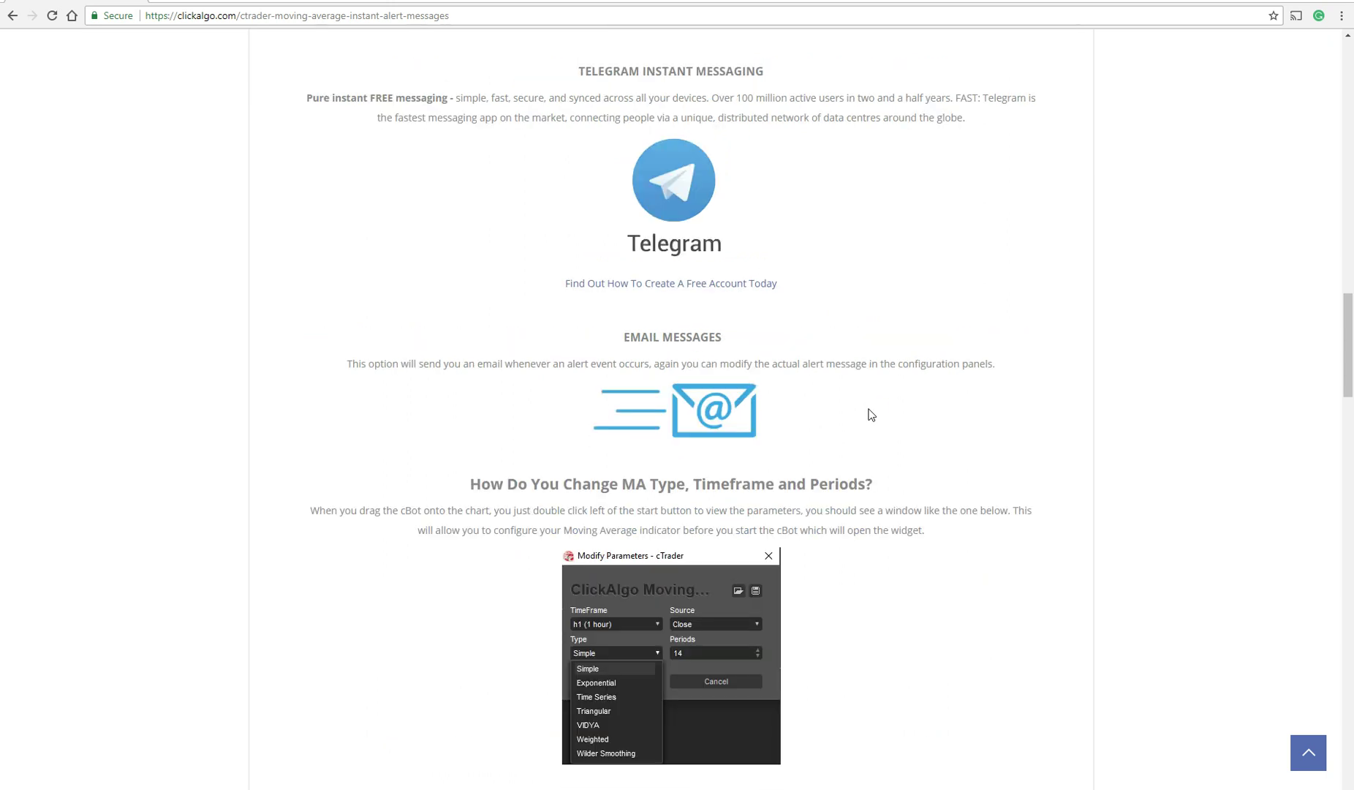
Step: Review the page's sections on changing MA type, timeframe and periods, setting up alerts, and the message settings panel
scroll(871, 413, down, 5)
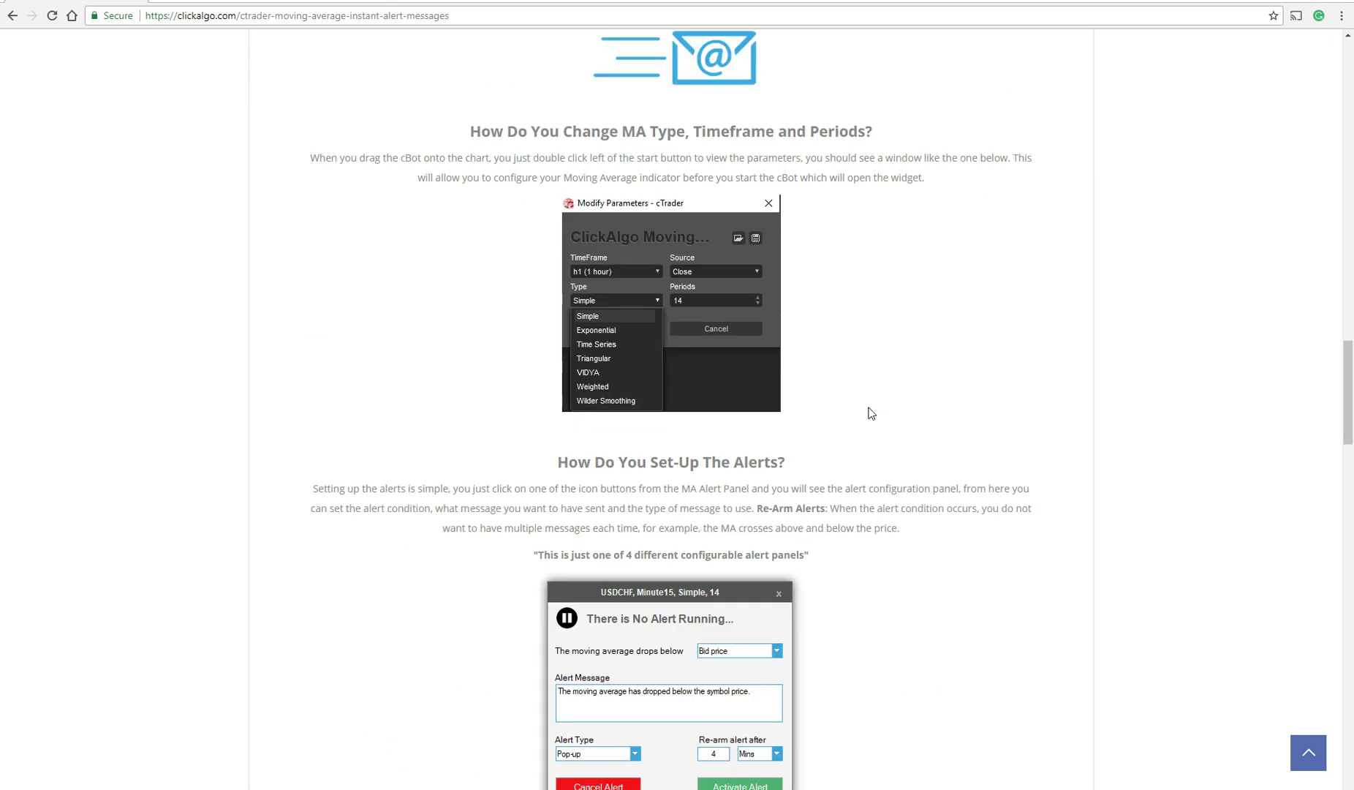
scroll(870, 414, up, 2)
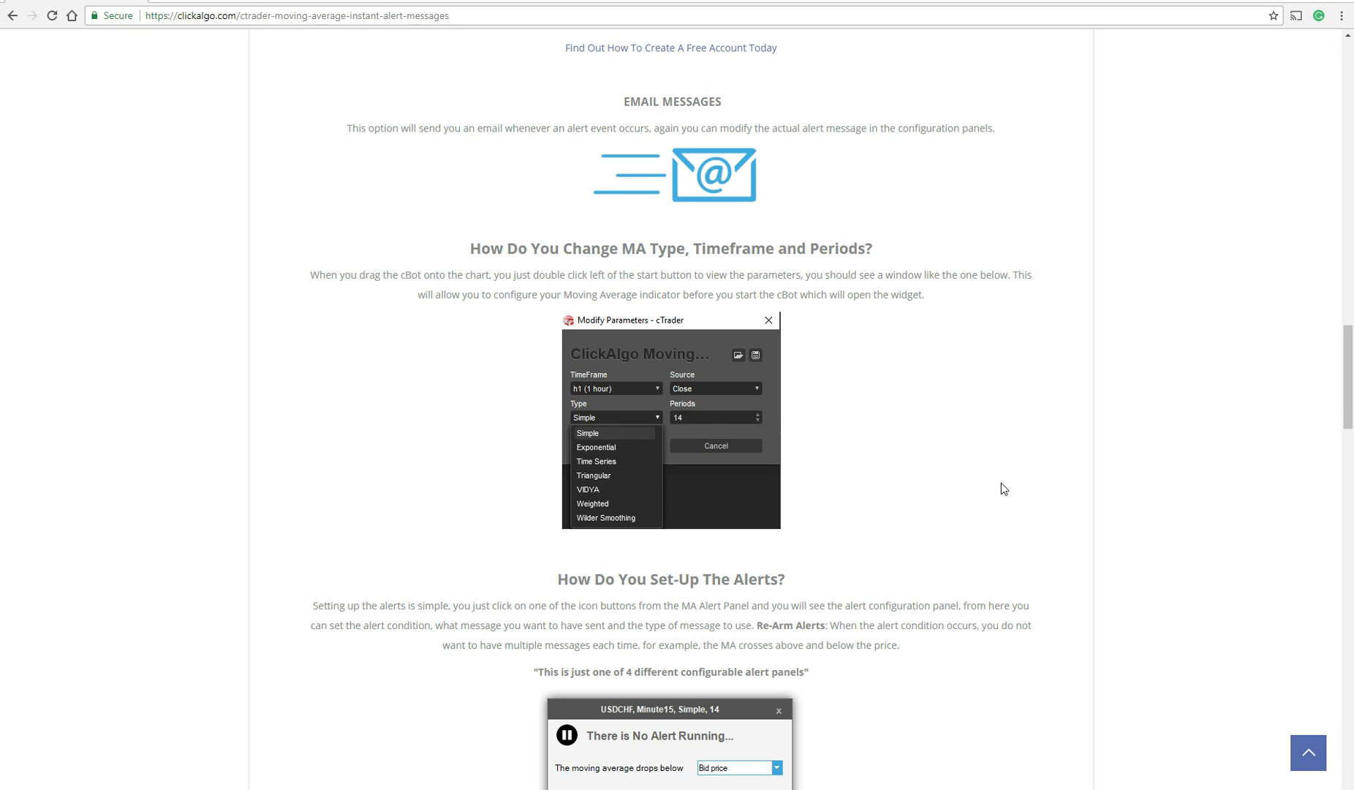
scroll(980, 514, down, 10)
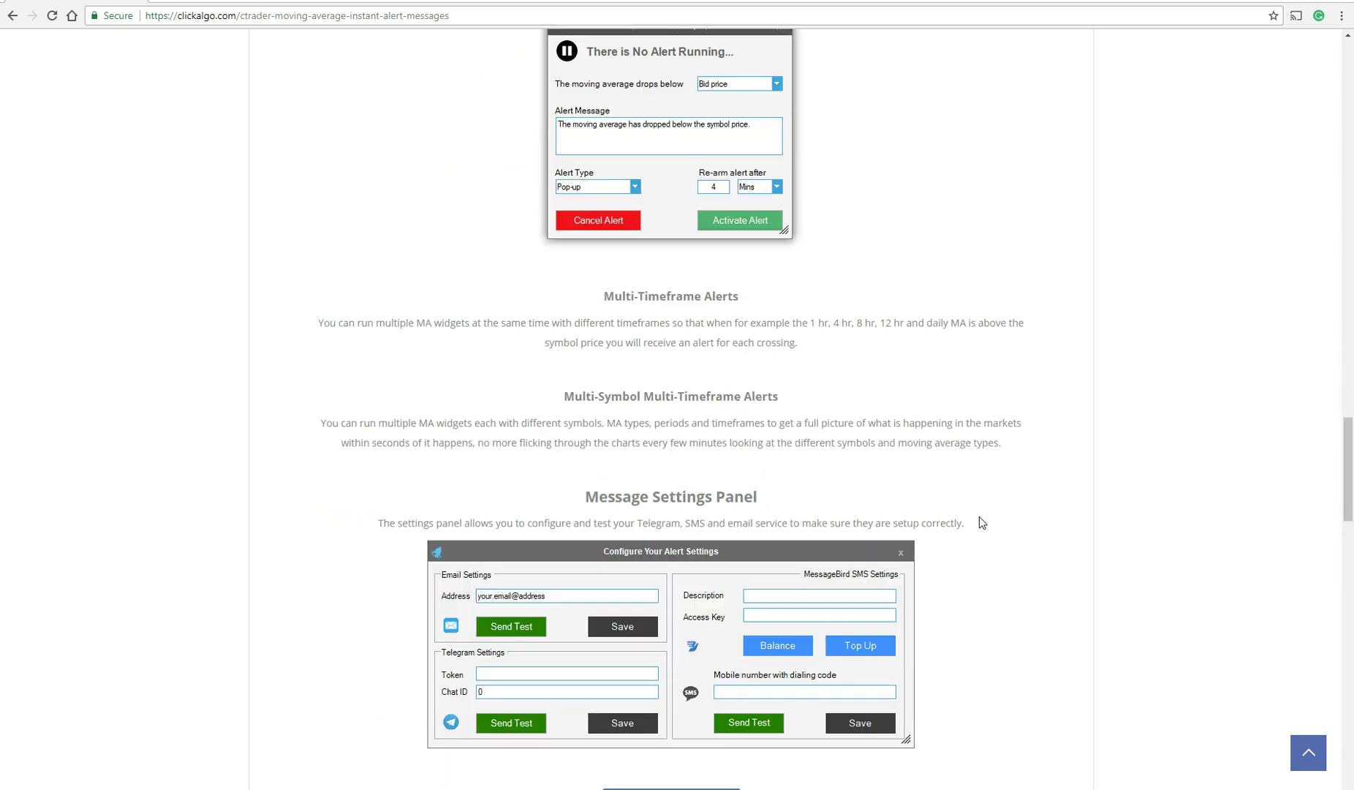
scroll(980, 519, down, 8)
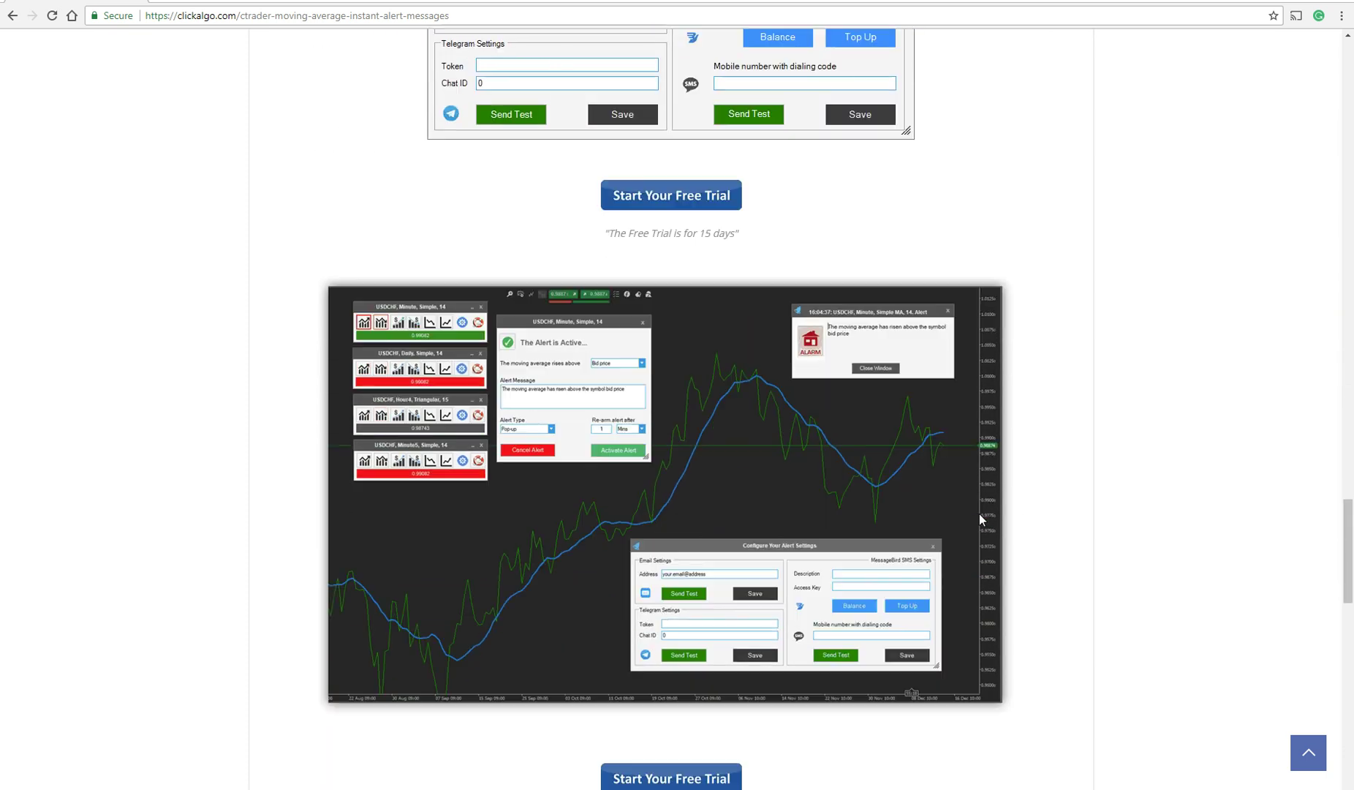
scroll(983, 501, up, 20)
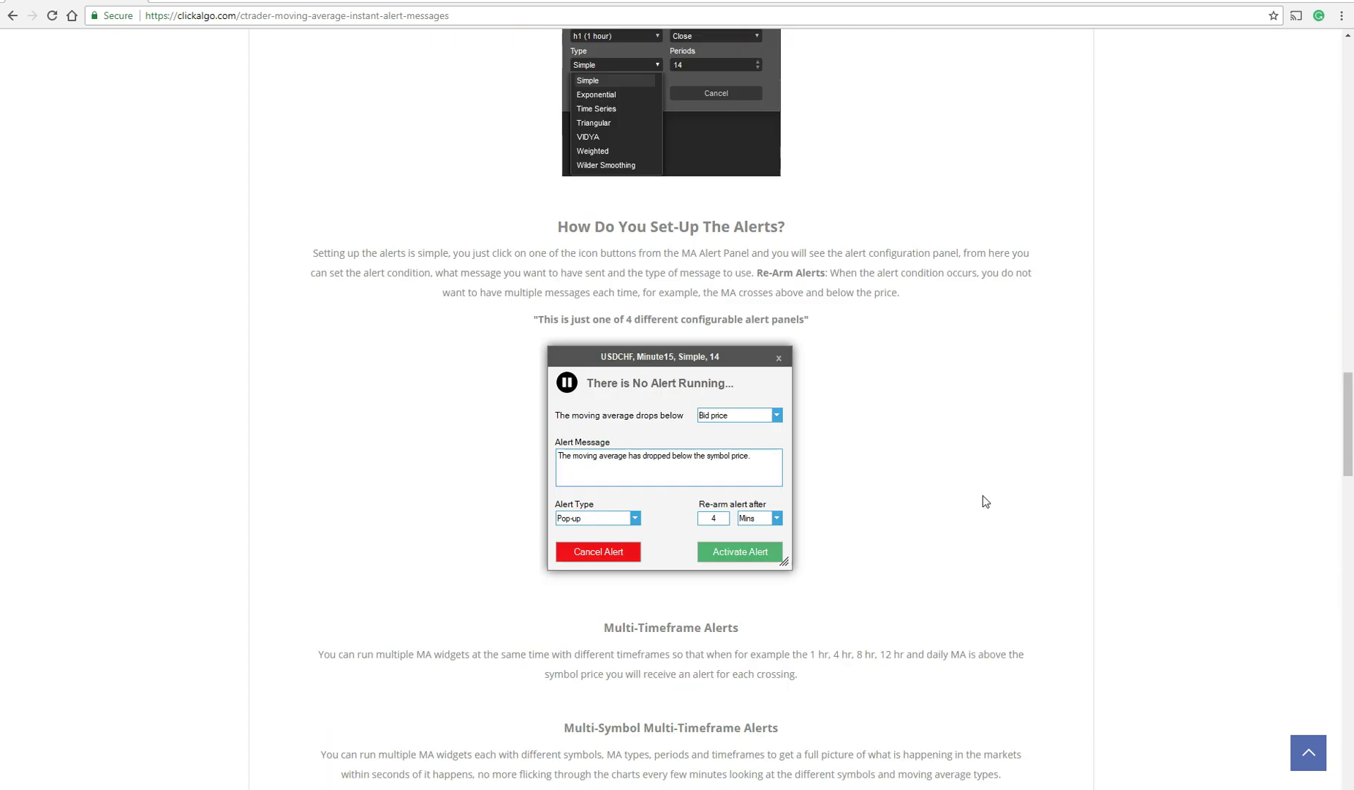
scroll(984, 494, up, 15)
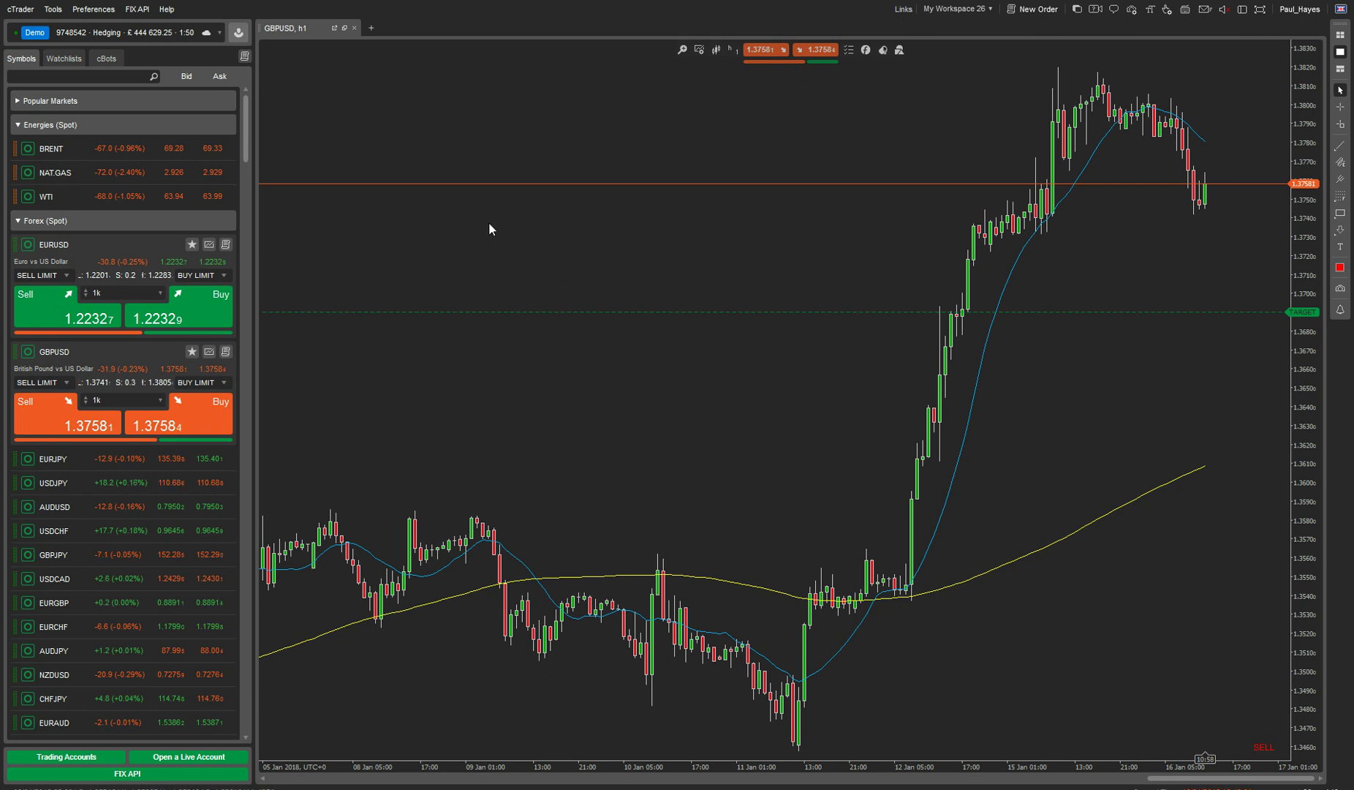
Step: Switch to cTrader and add the ClickAlgo Moving Average Alerts cBot to the GBPUSD h1 chart
click(106, 58)
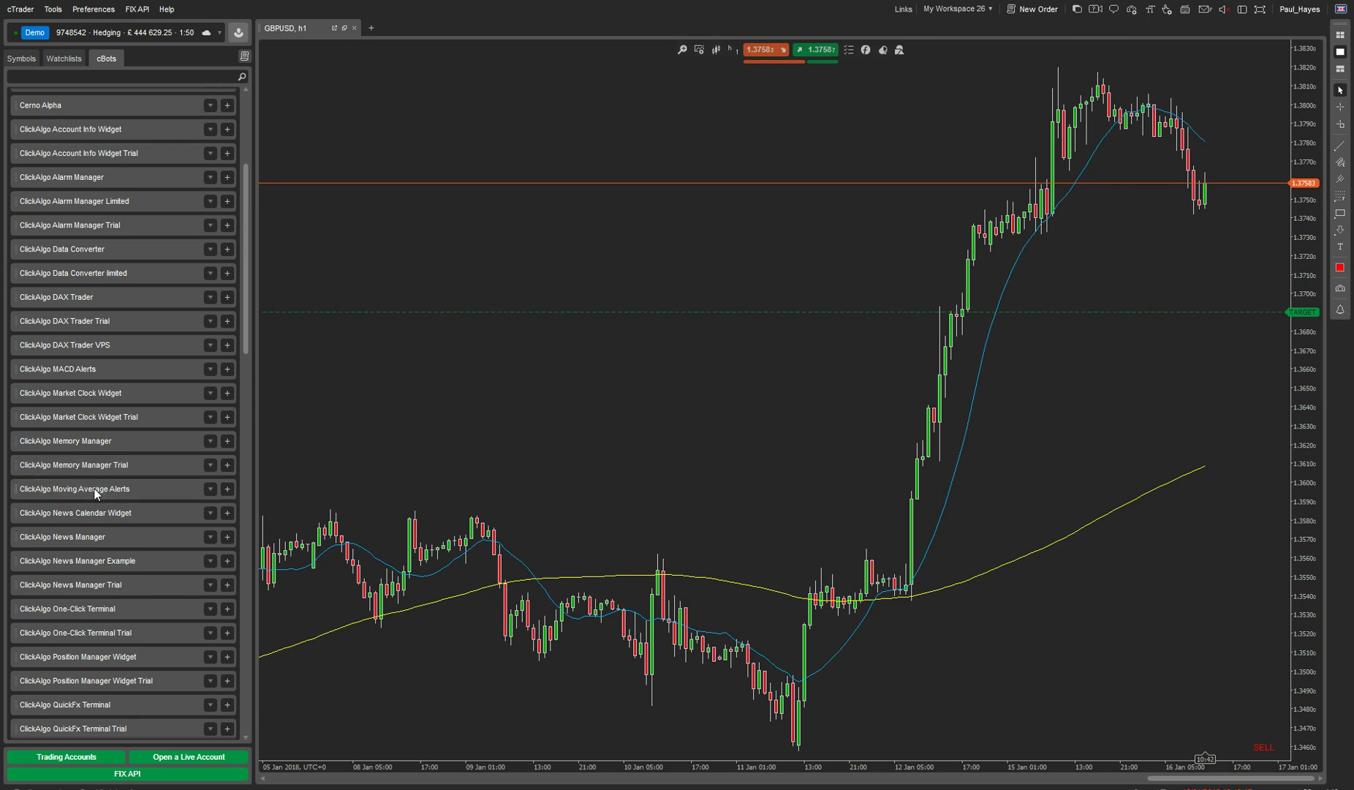
drag(93, 488, 485, 469)
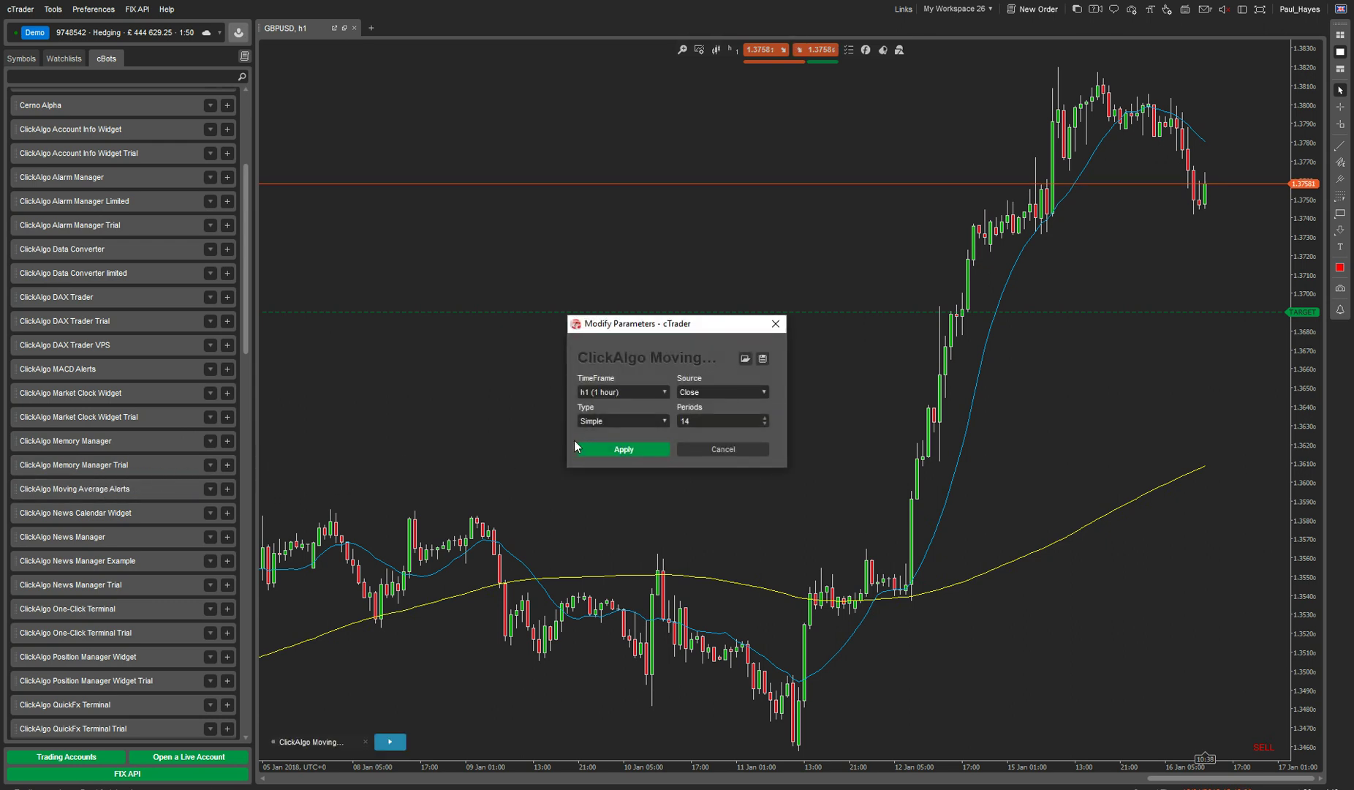
drag(624, 318, 538, 172)
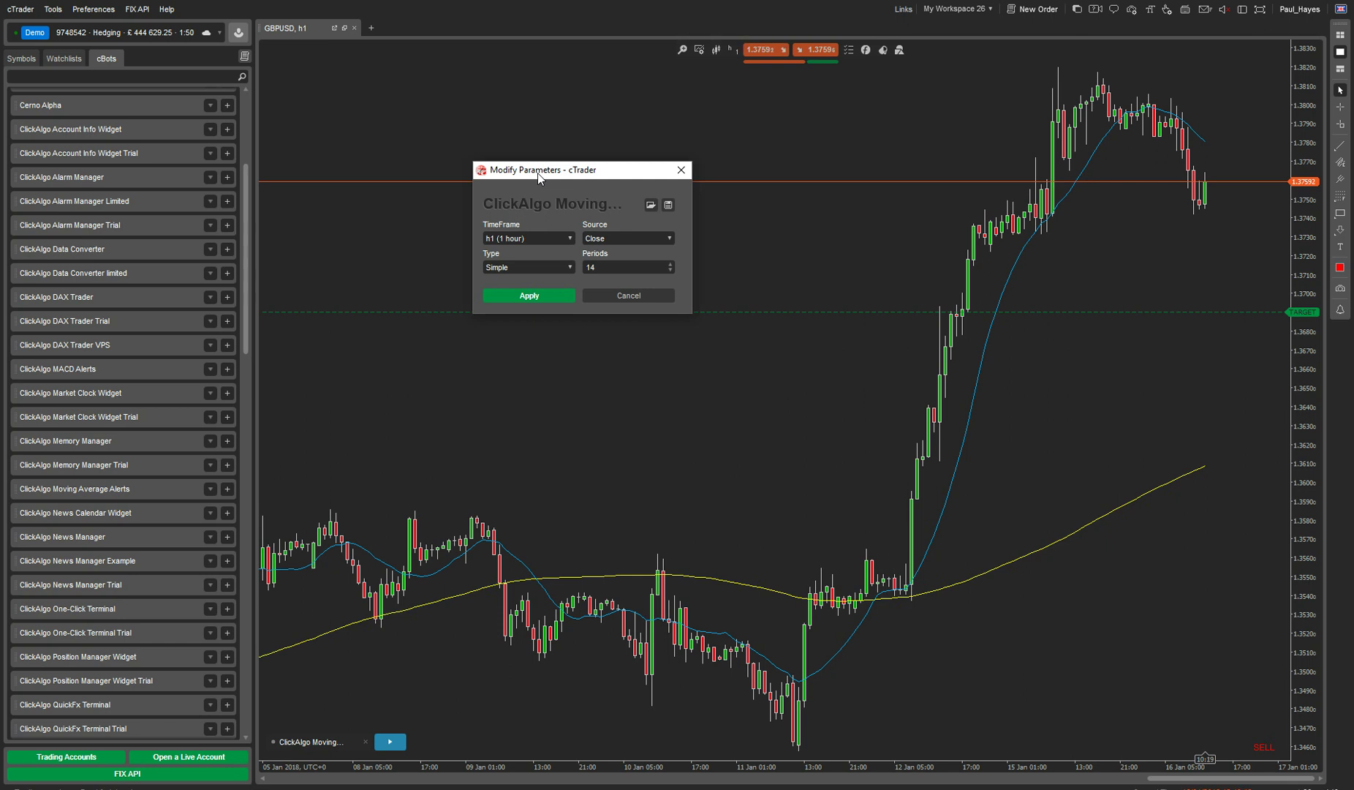
drag(542, 176, 496, 262)
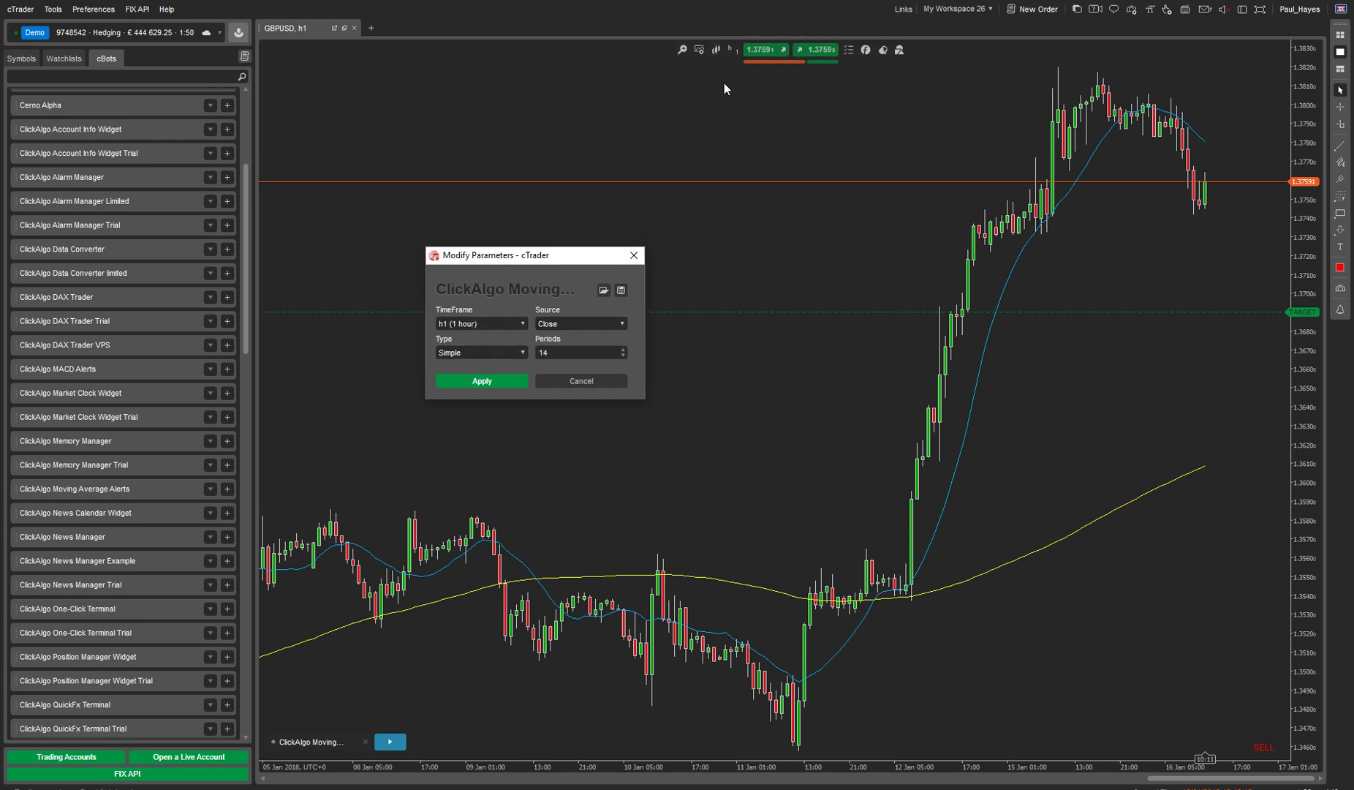
Step: Configure the cBot with the m5 (5 minutes) timeframe, Wilder Smoothing type and 25 periods, and start it
click(506, 322)
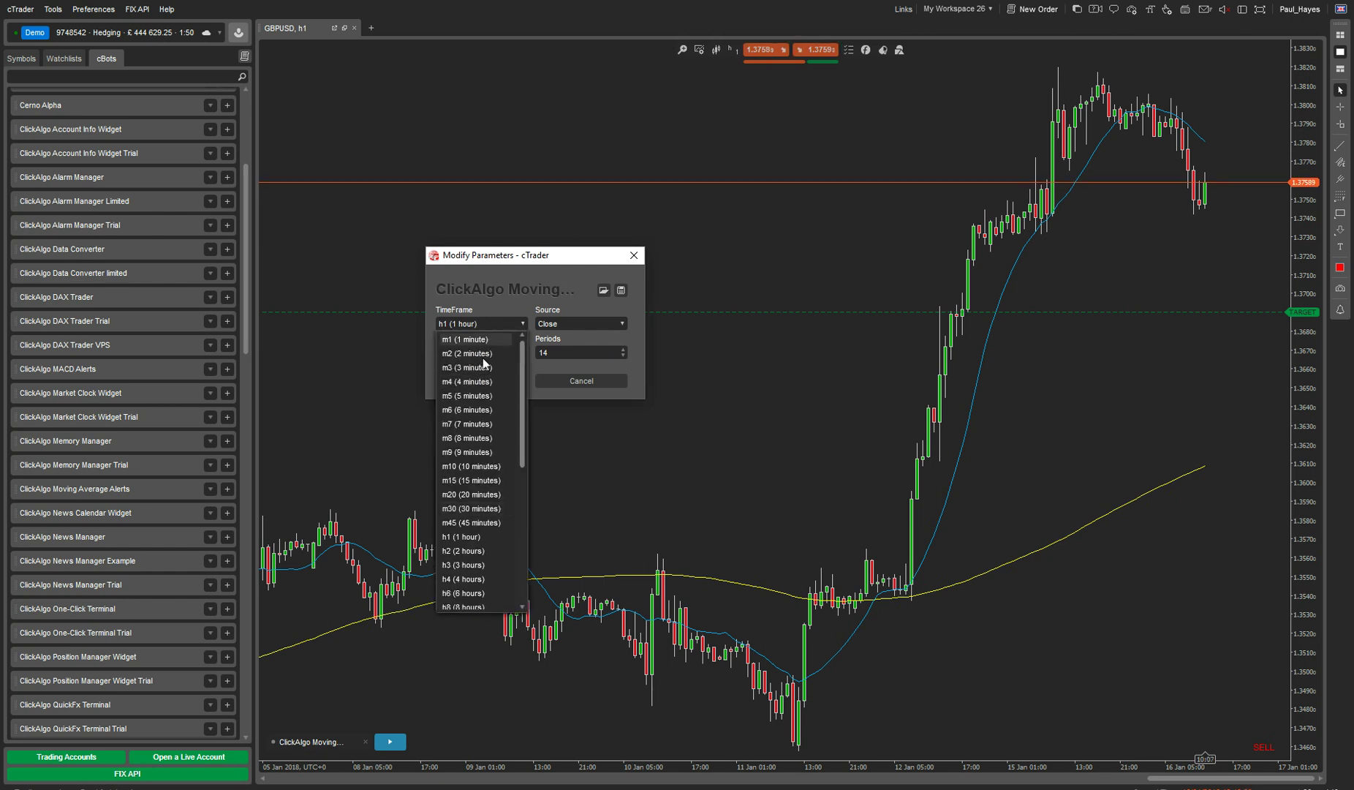
click(466, 396)
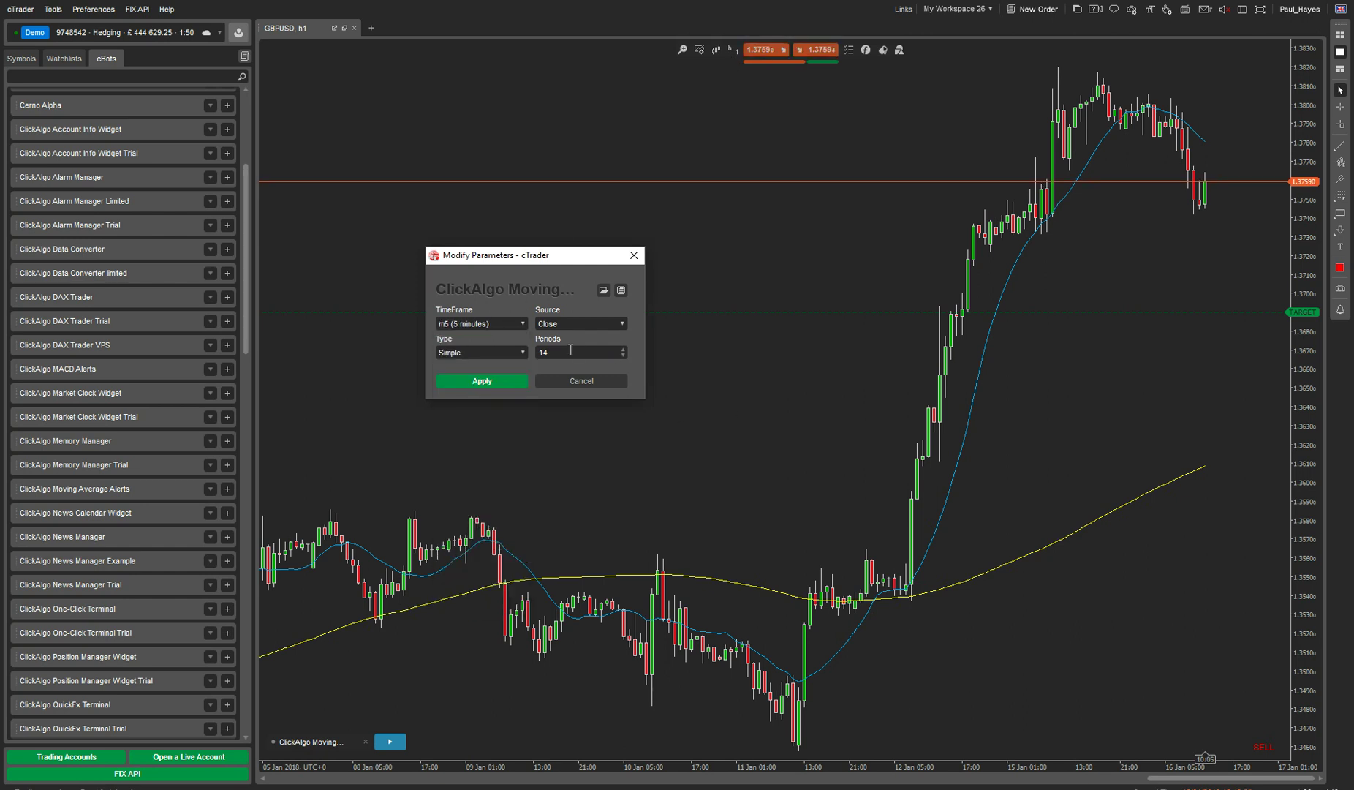
click(570, 323)
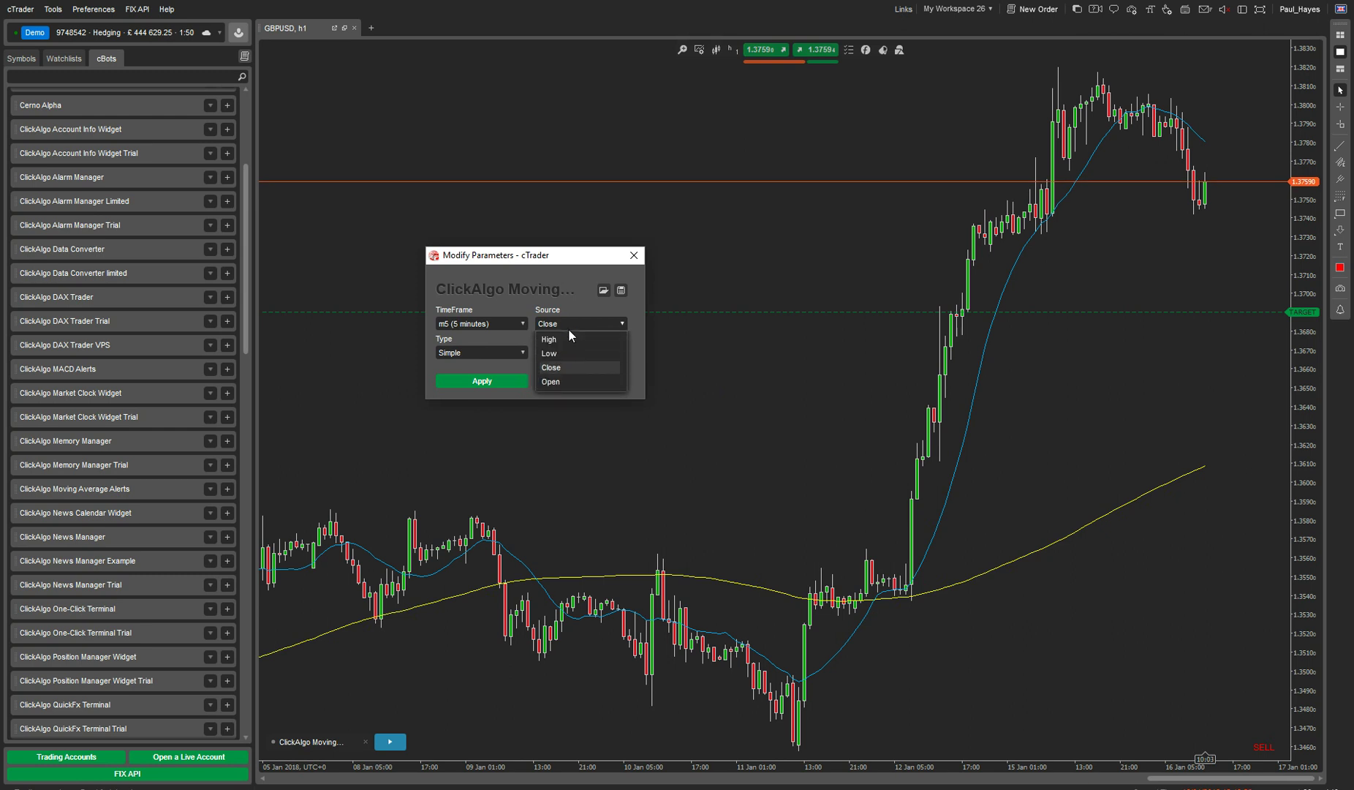
click(569, 327)
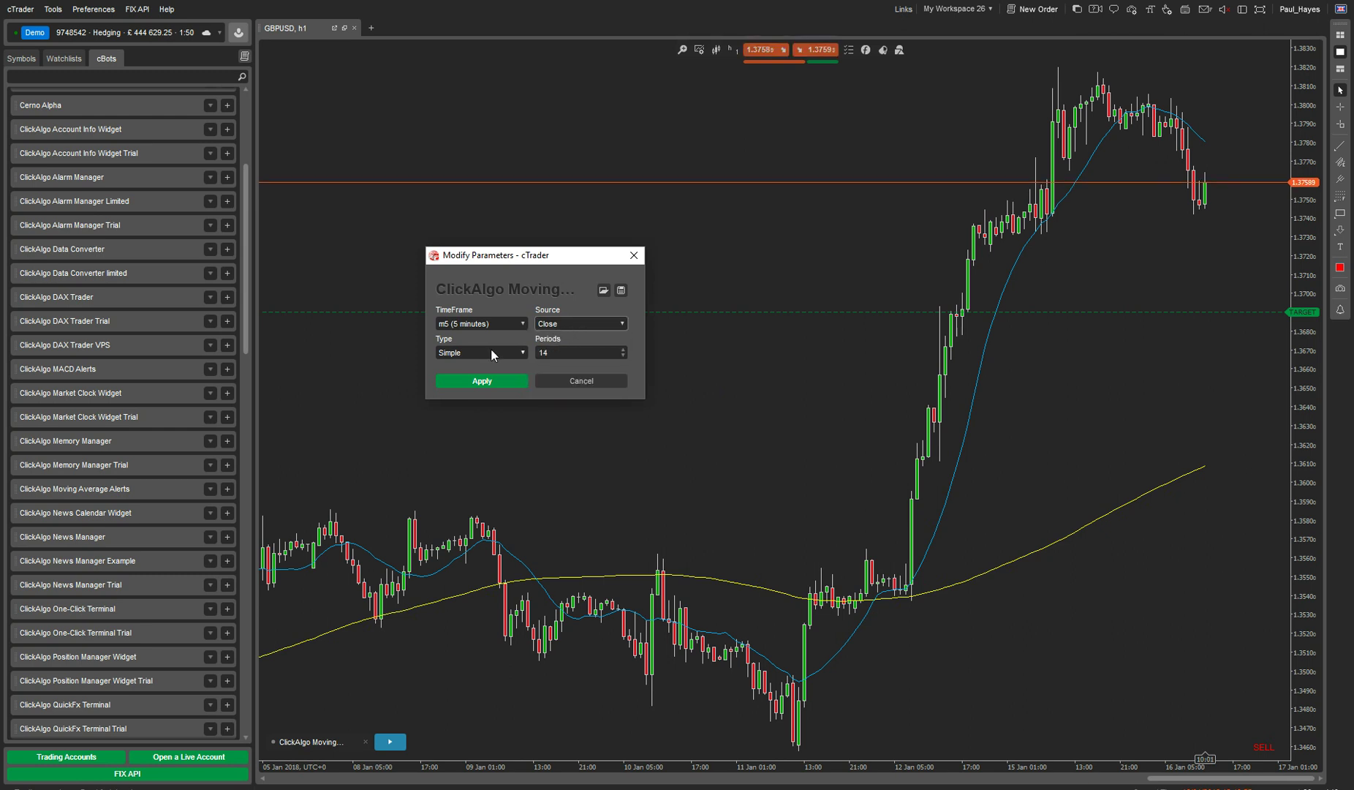
click(516, 354)
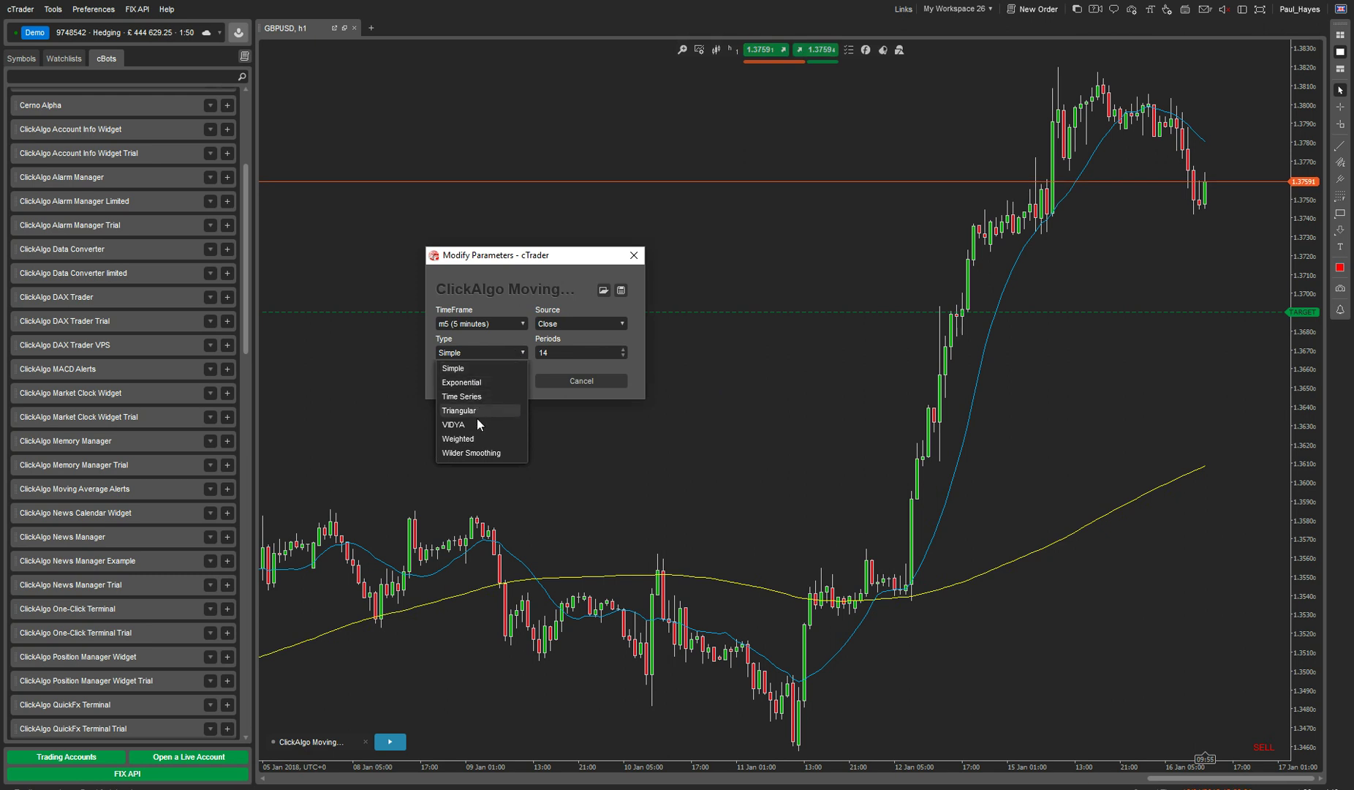
click(471, 453)
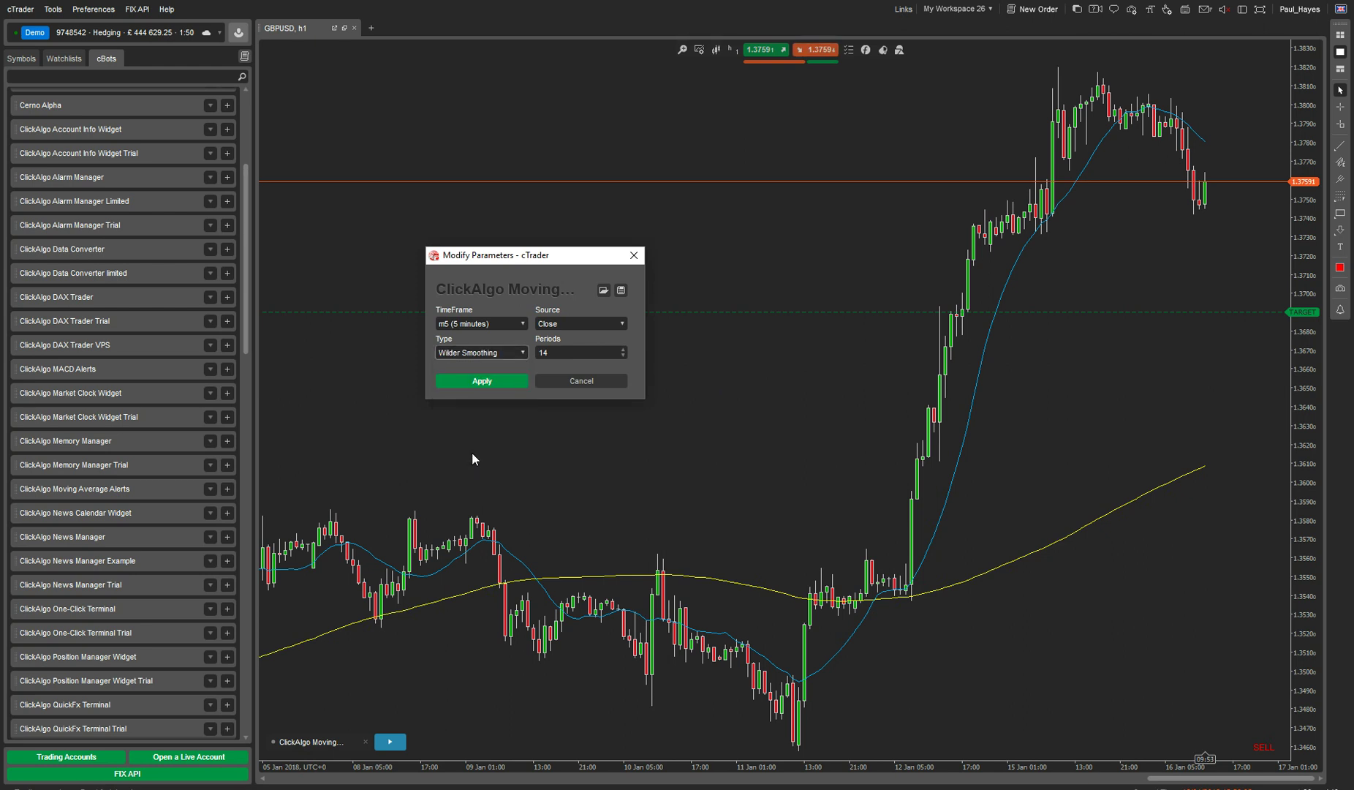
text(25)
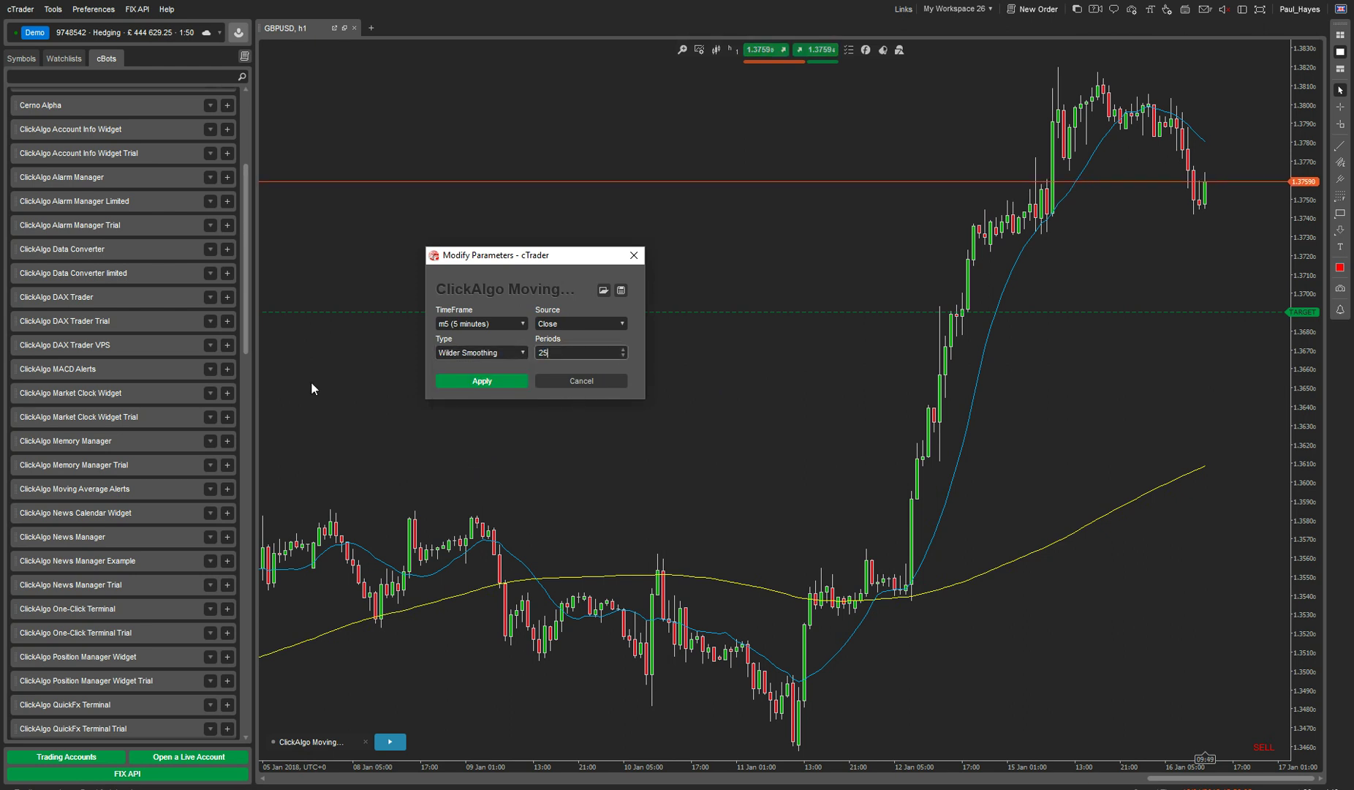
click(479, 381)
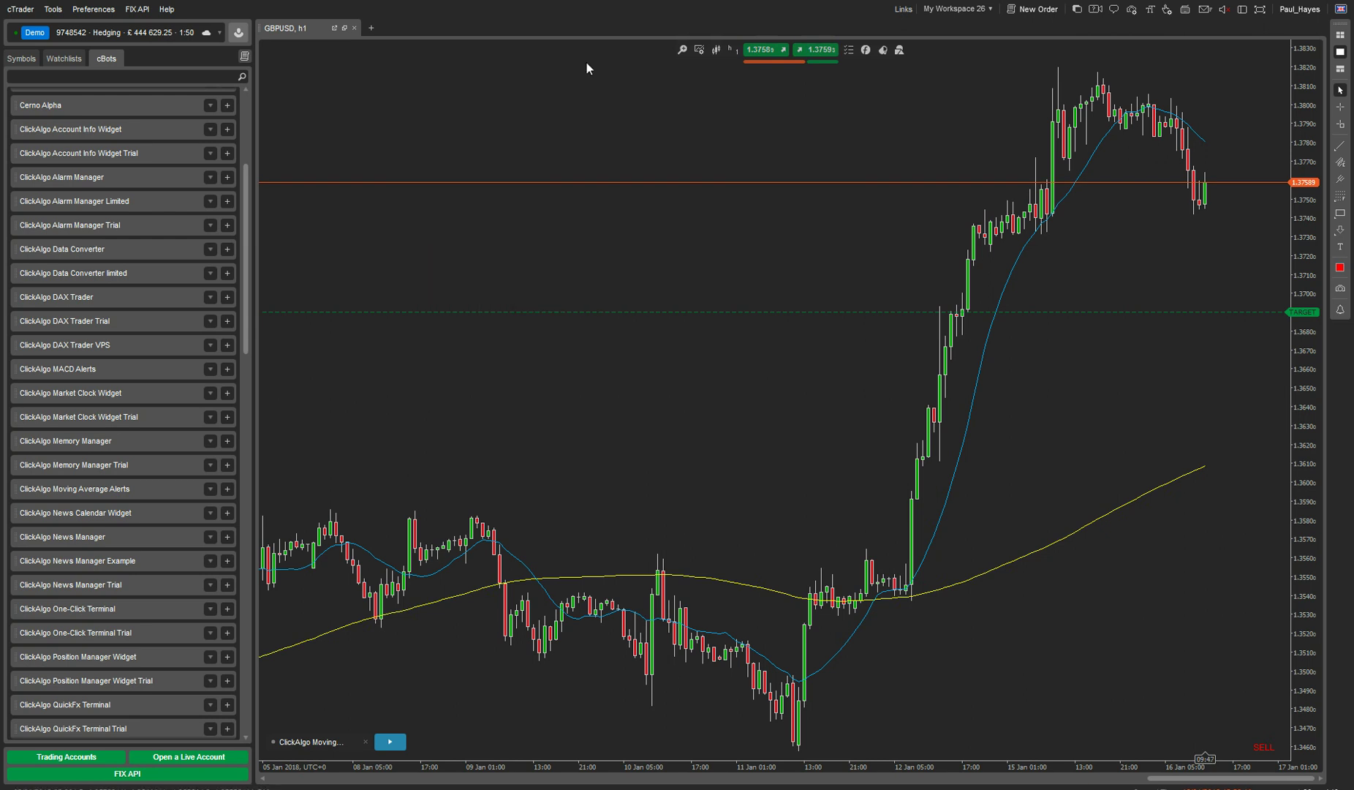
click(391, 742)
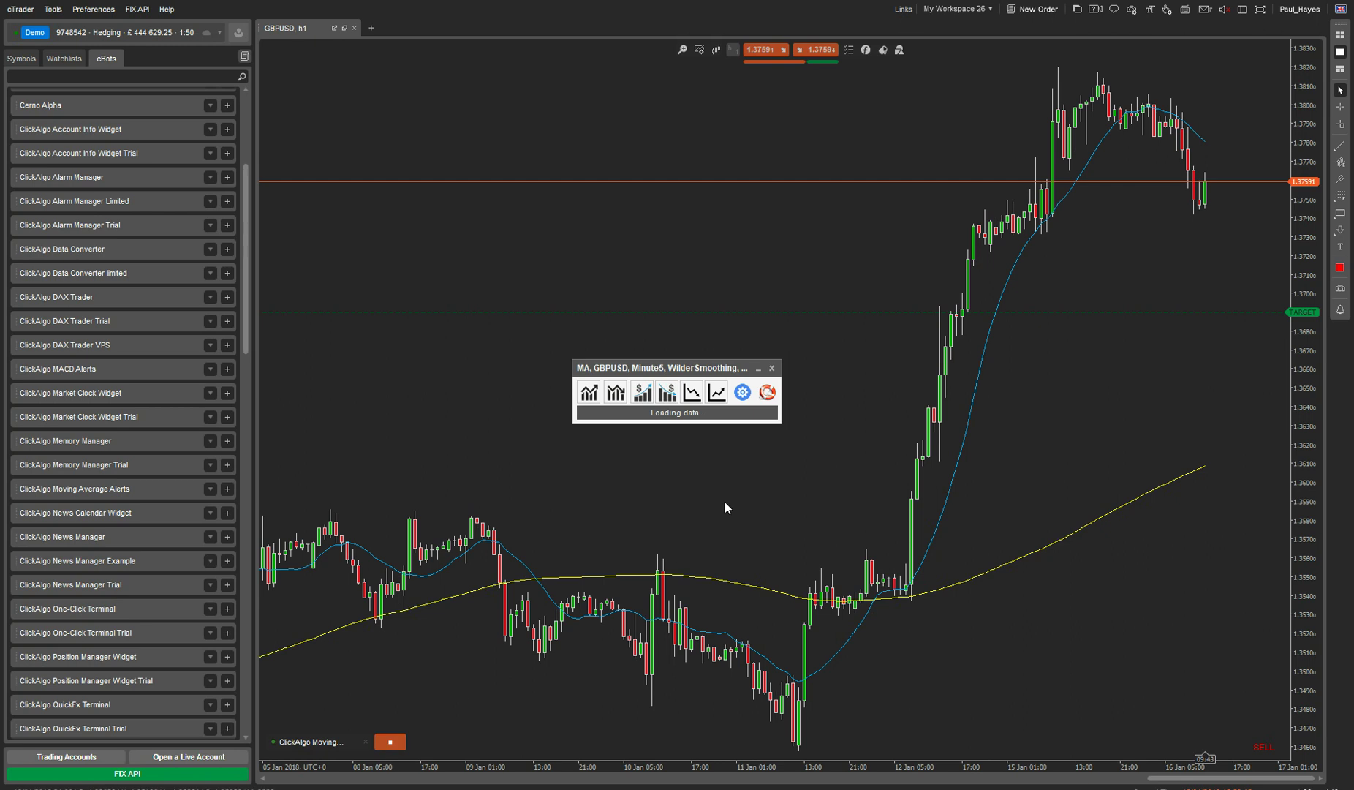
drag(691, 364, 897, 190)
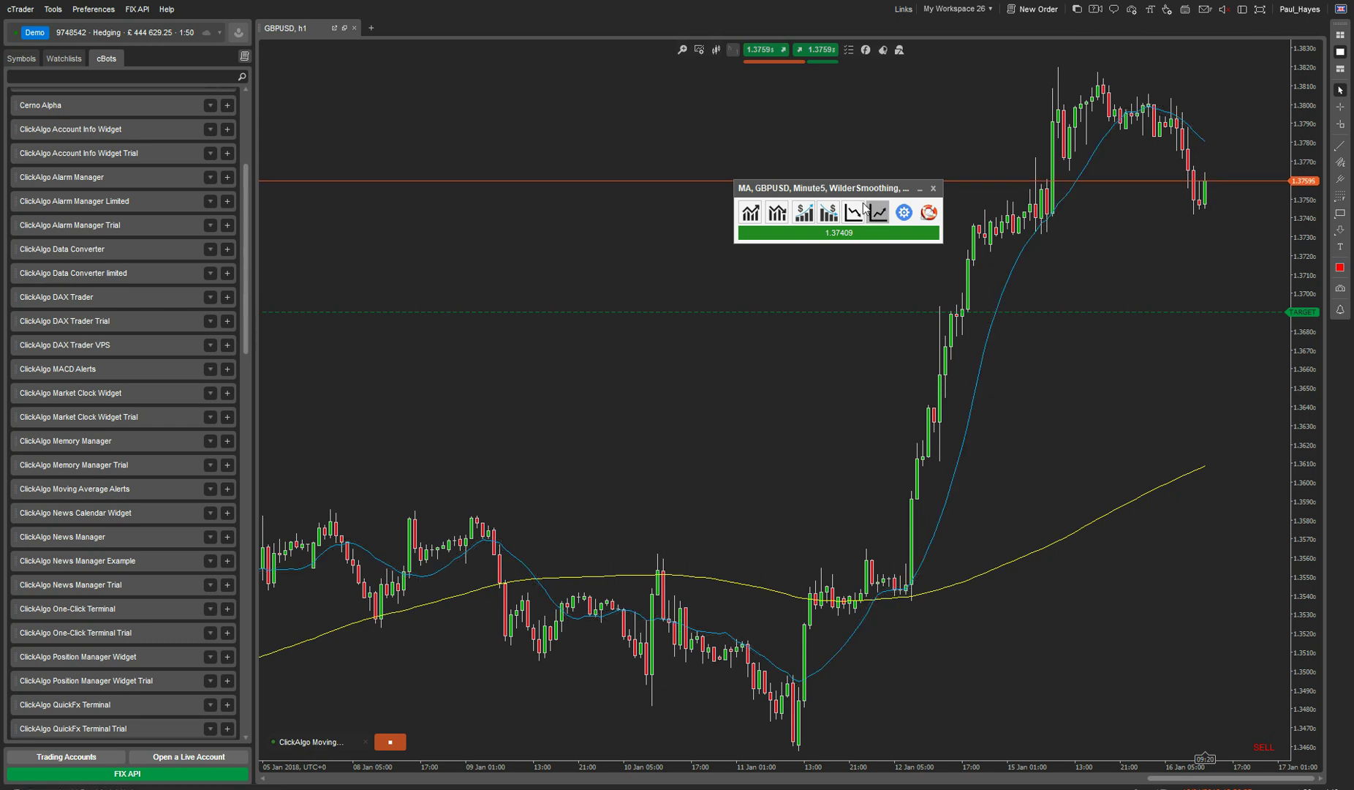
Step: Remove both Simple Moving Average indicators from the GBPUSD chart
click(898, 50)
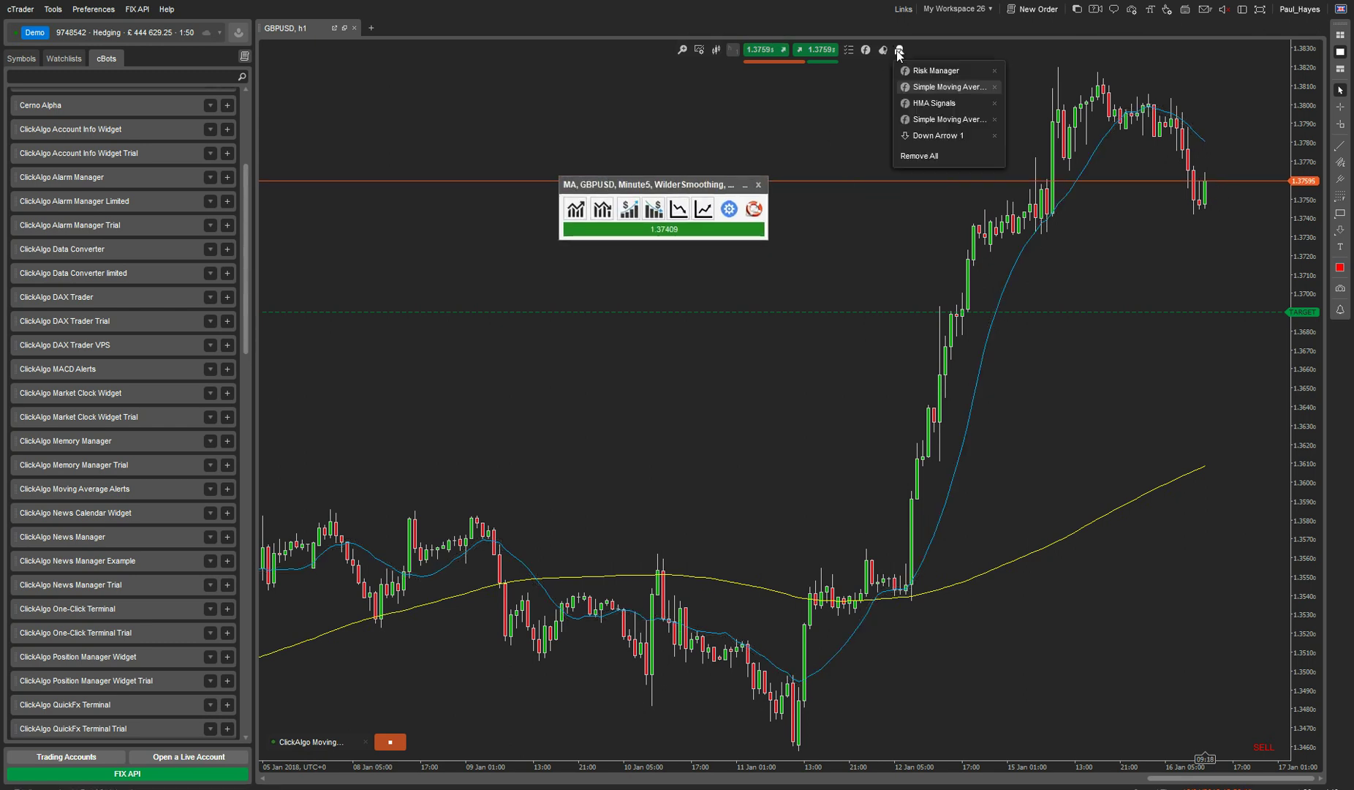
click(990, 85)
click(899, 50)
click(994, 103)
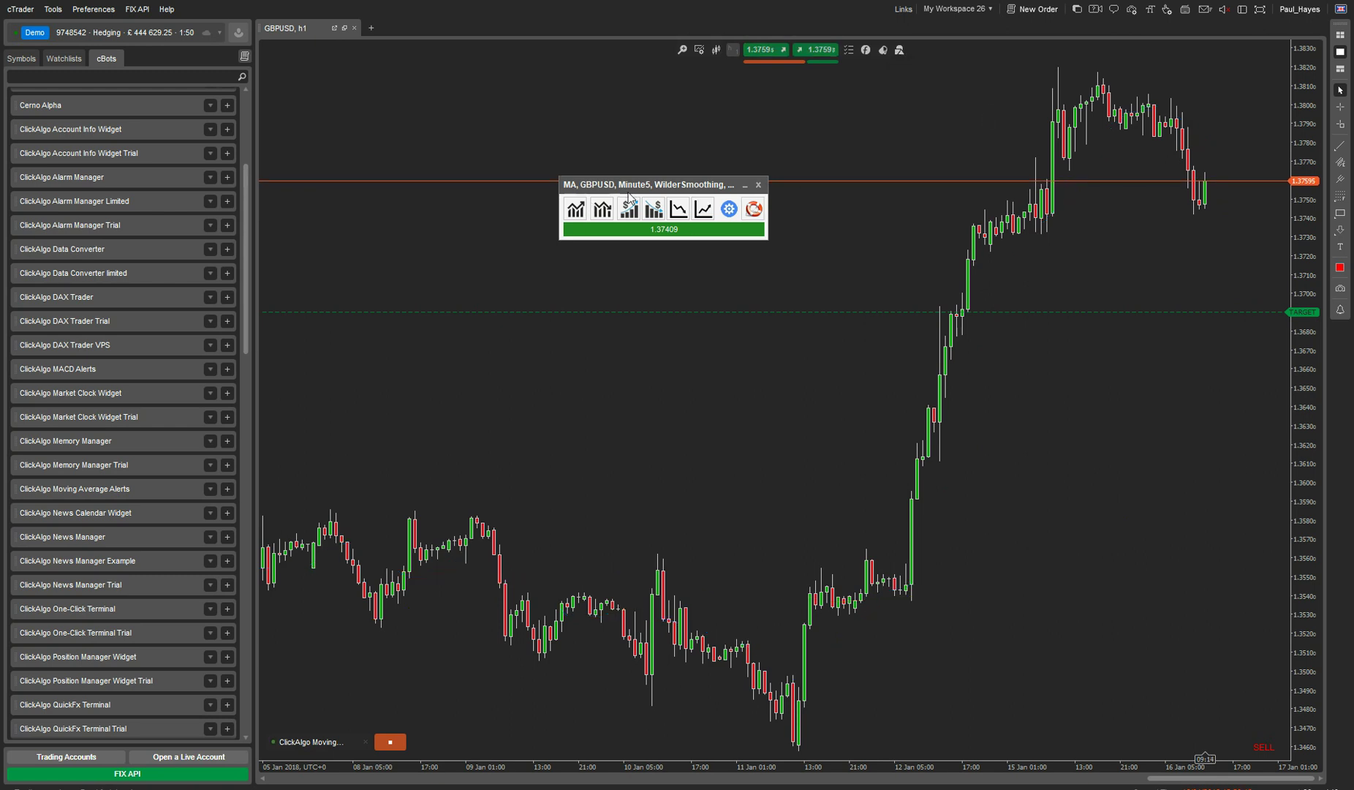
click(899, 50)
Step: Add a Simple Moving Average trend indicator to the GBPUSD chart with the Close source and 14 periods
click(866, 50)
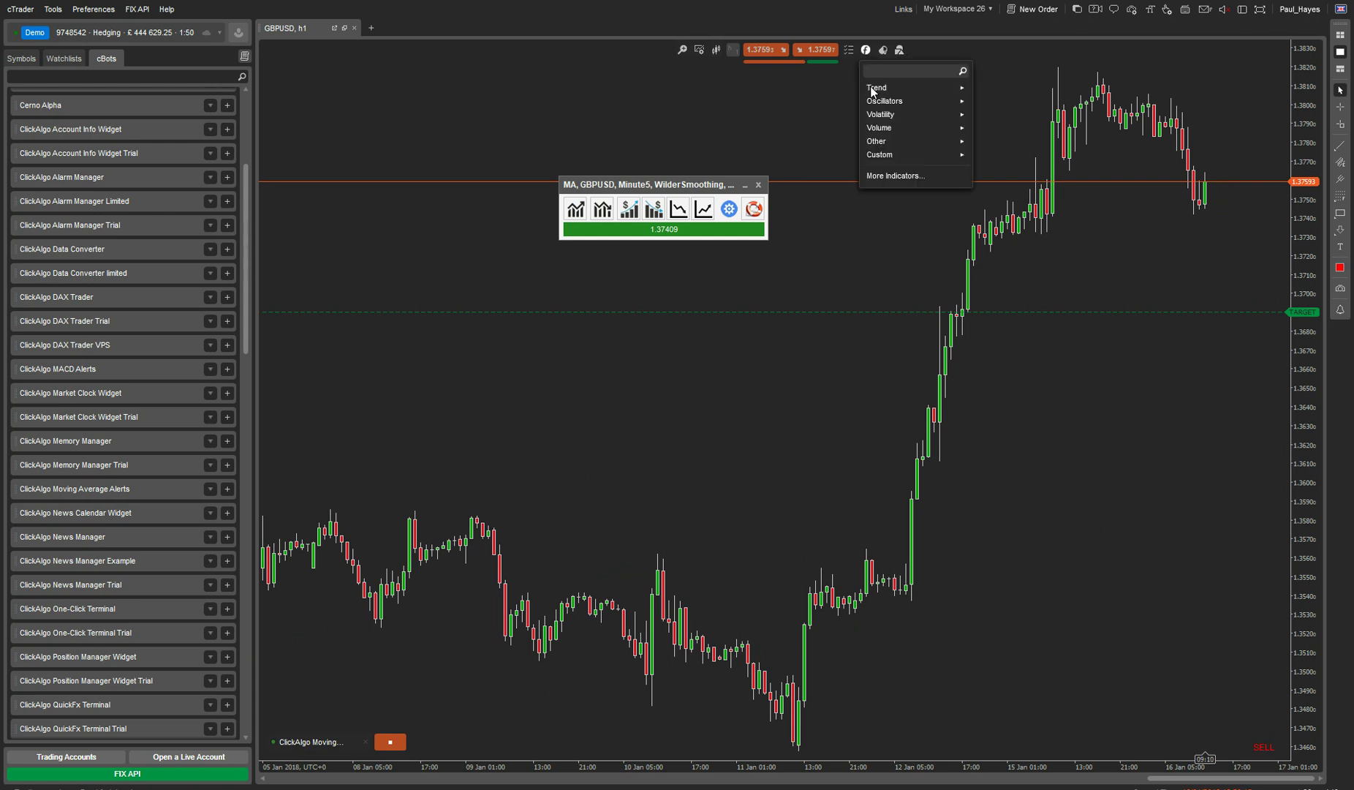
mouse_move(876, 87)
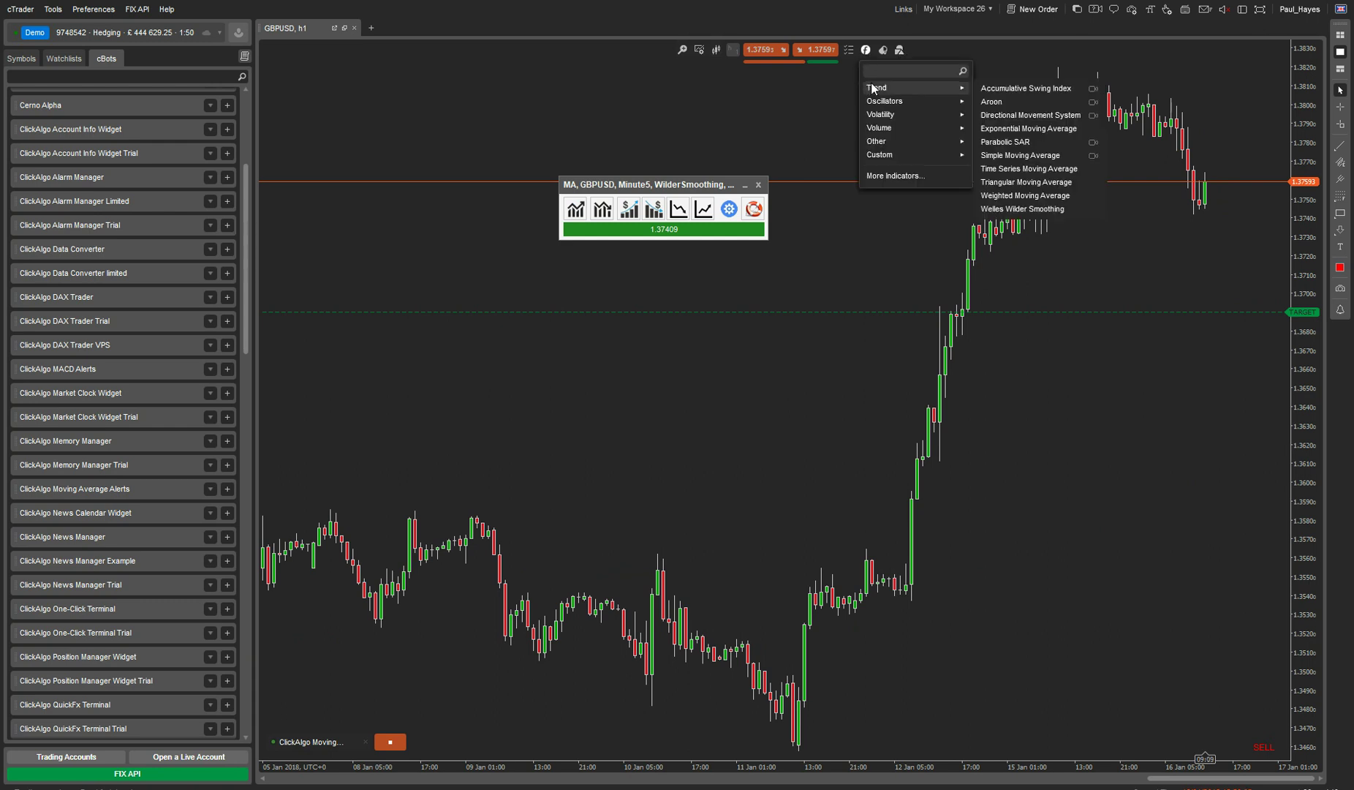
click(1018, 155)
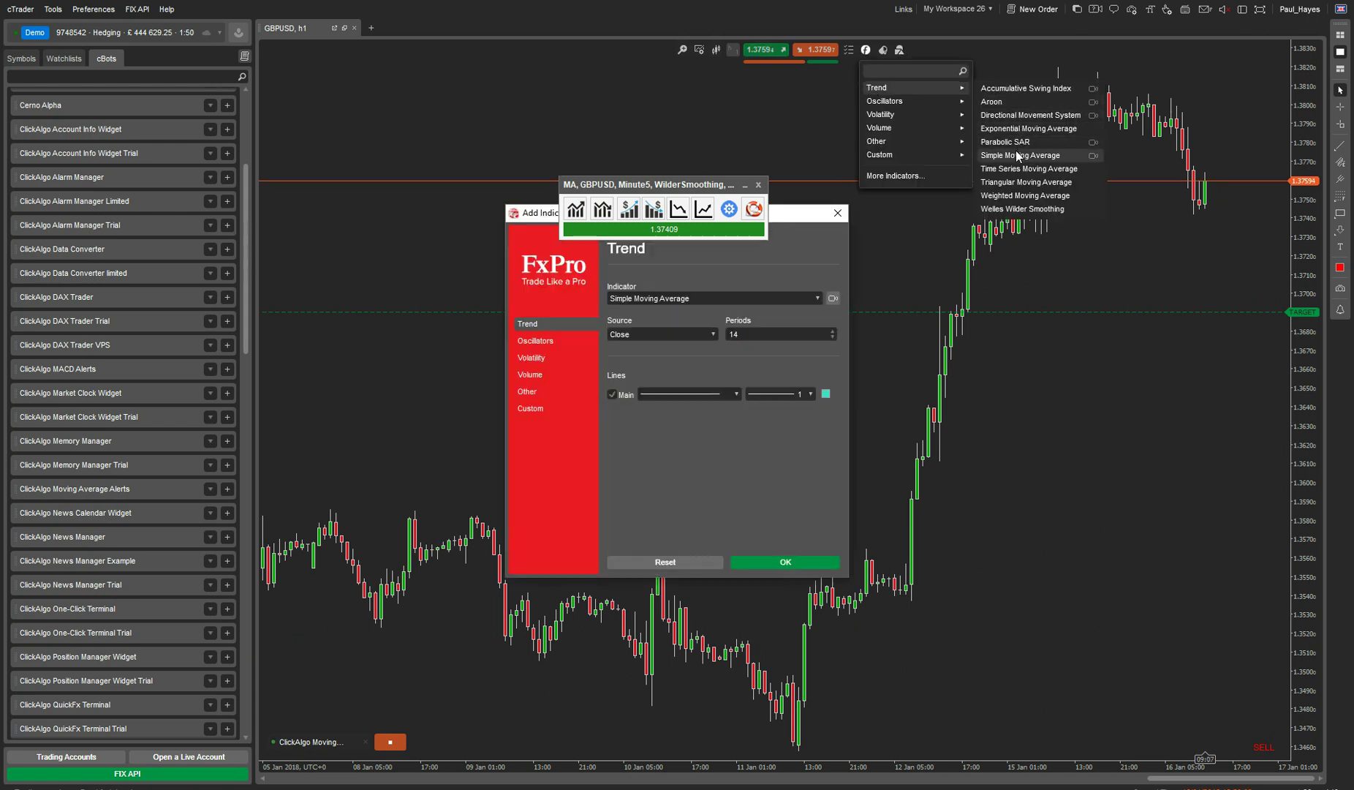
click(714, 294)
click(718, 295)
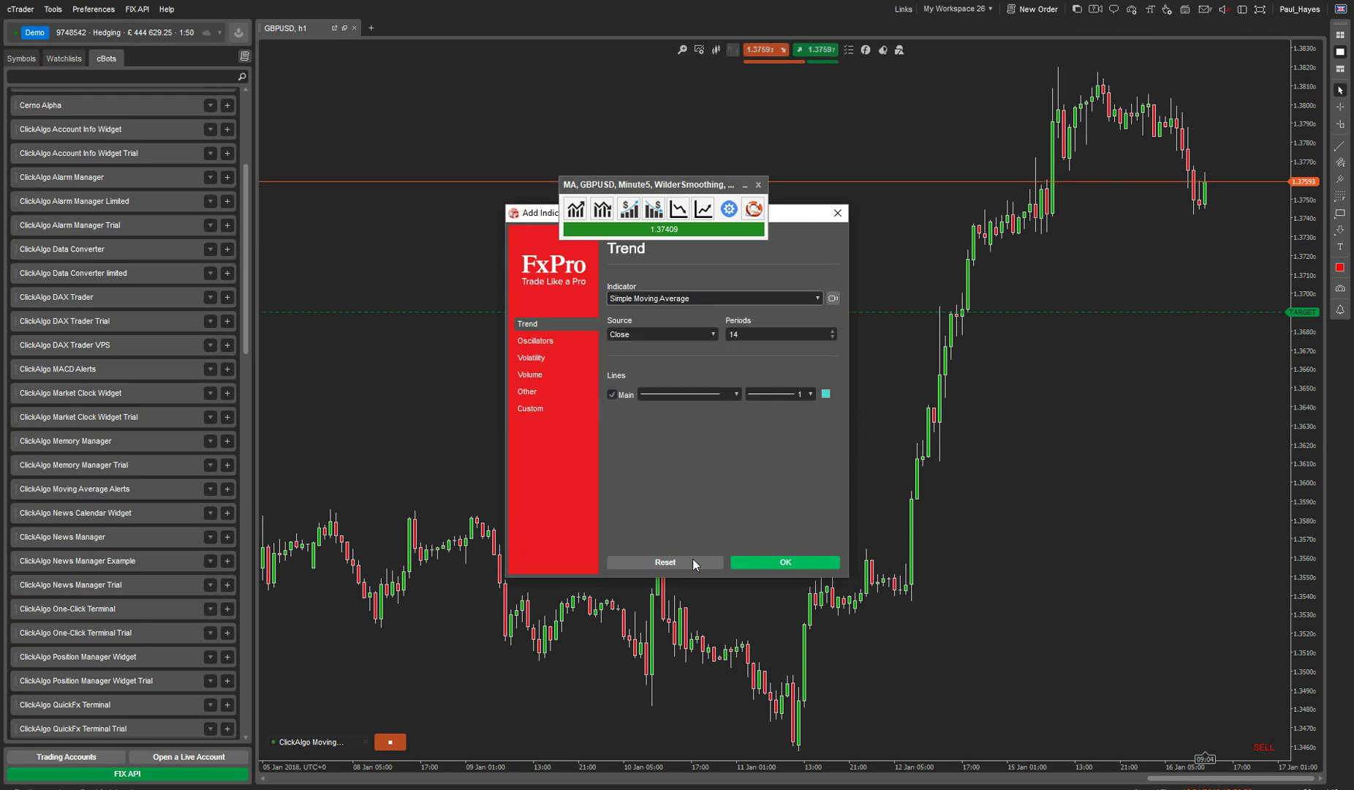
click(791, 563)
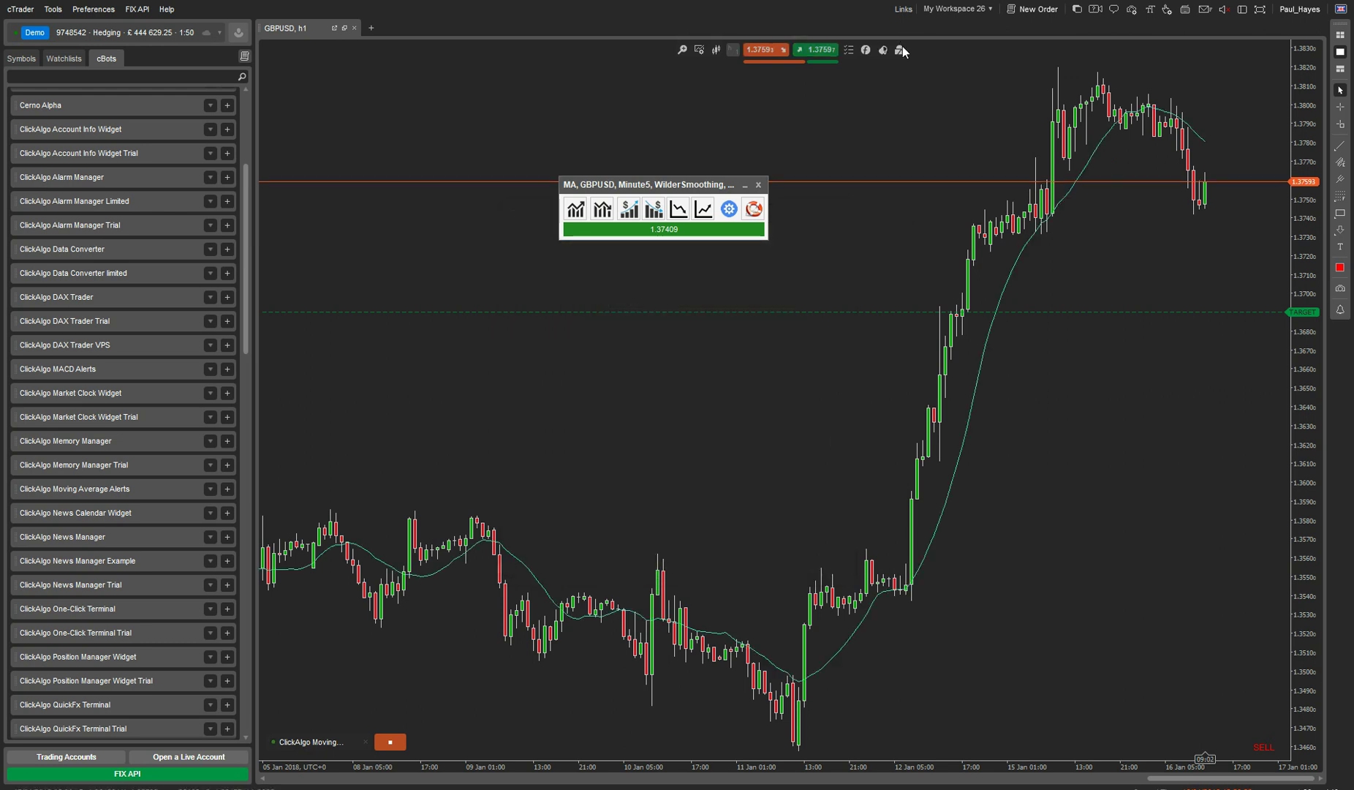
Step: Add a Welles Wilder Smoothing trend indicator to the GBPUSD chart with the Close source and 25 periods
click(901, 49)
click(866, 50)
mouse_move(877, 94)
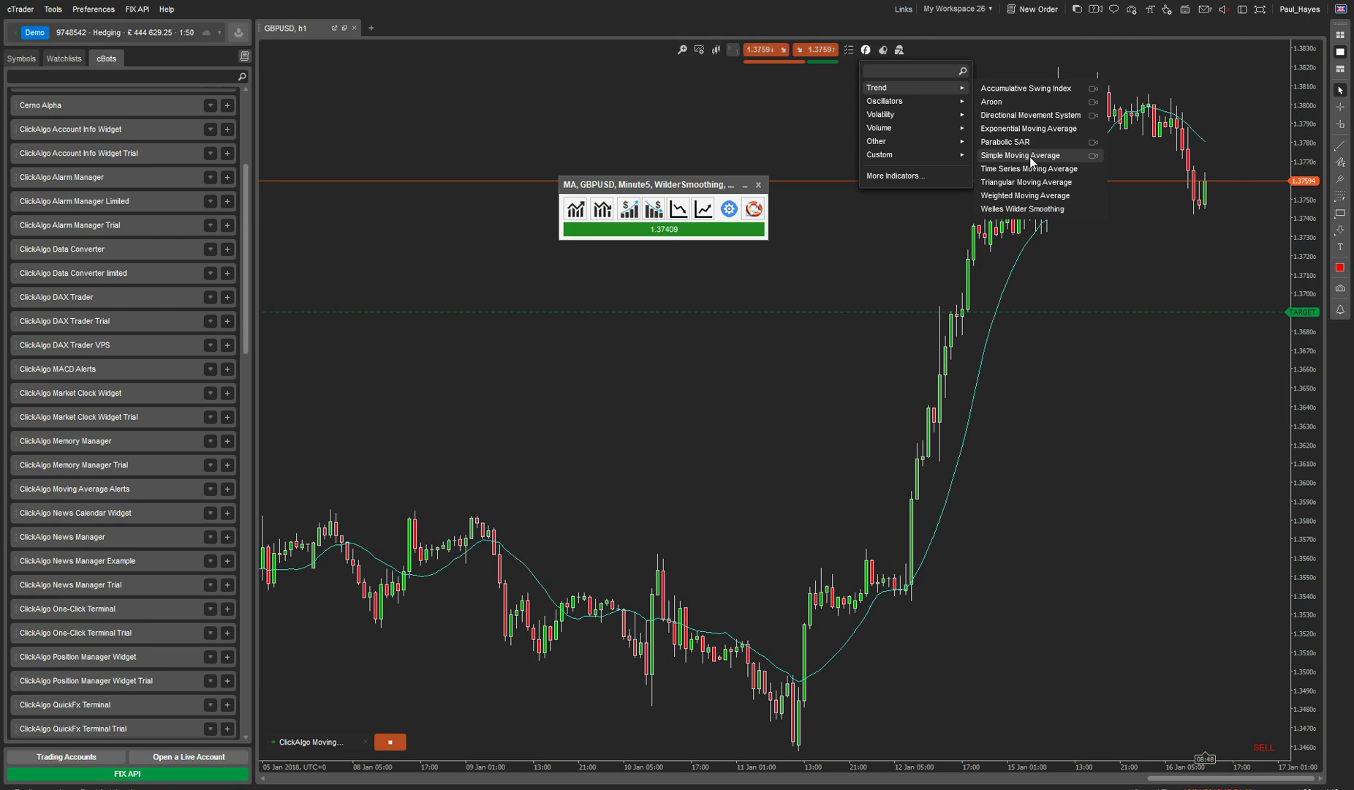
click(1032, 210)
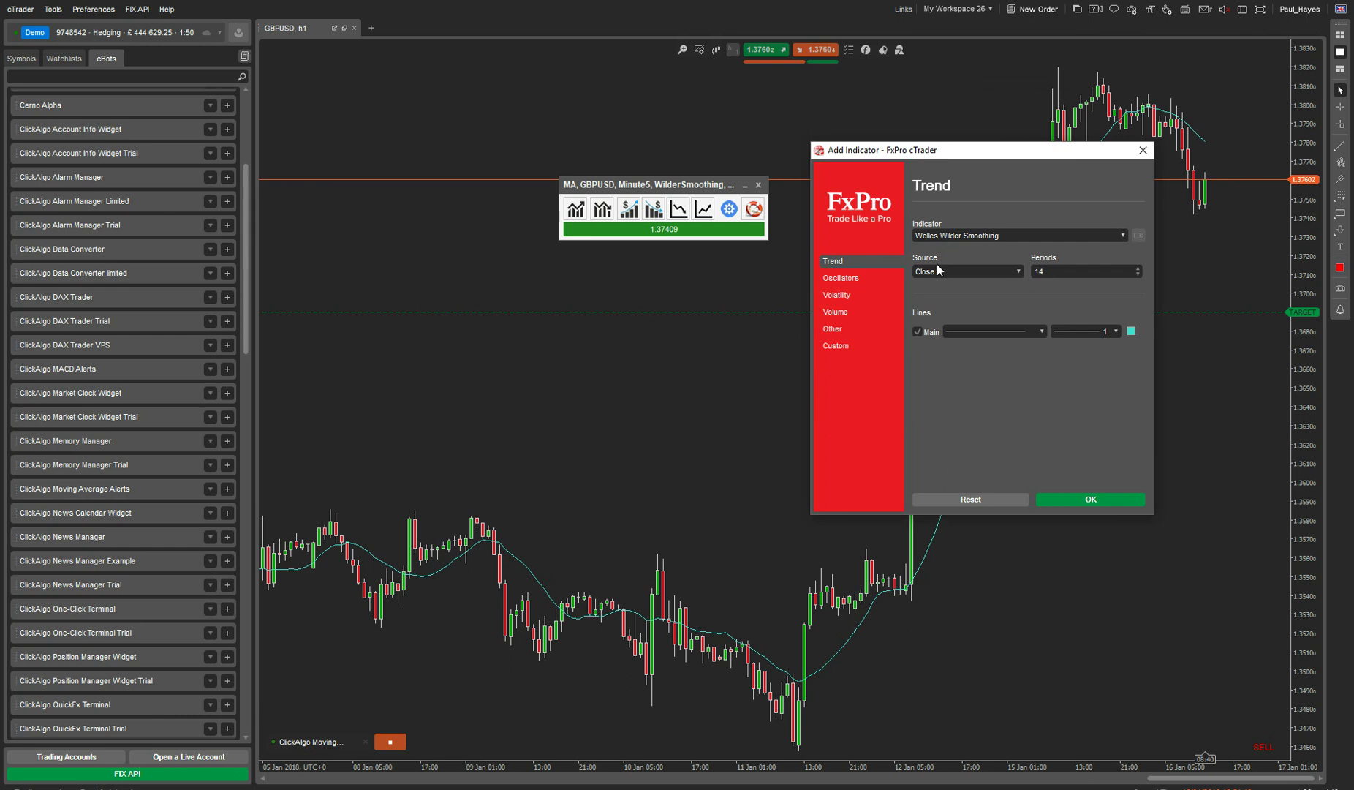
double_click(1047, 272)
text(25)
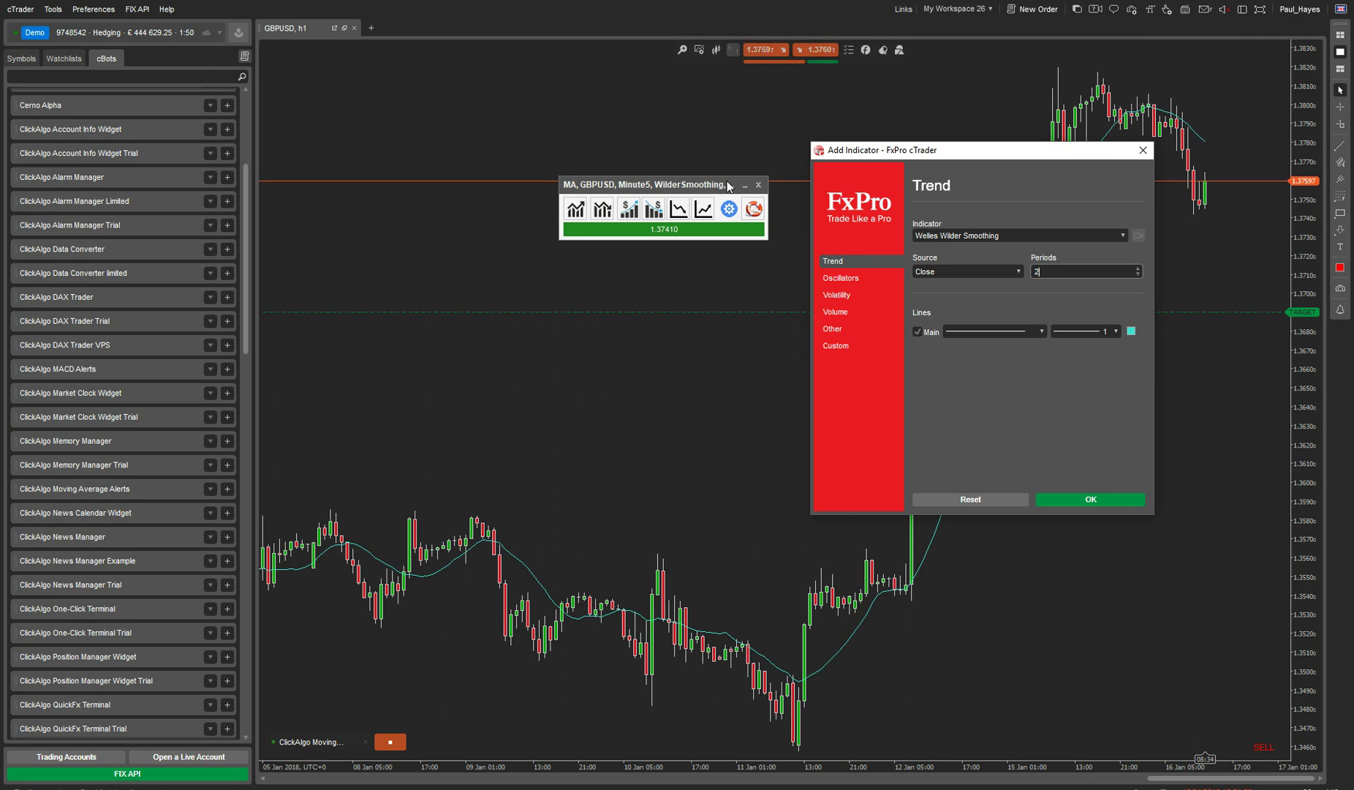
click(1080, 496)
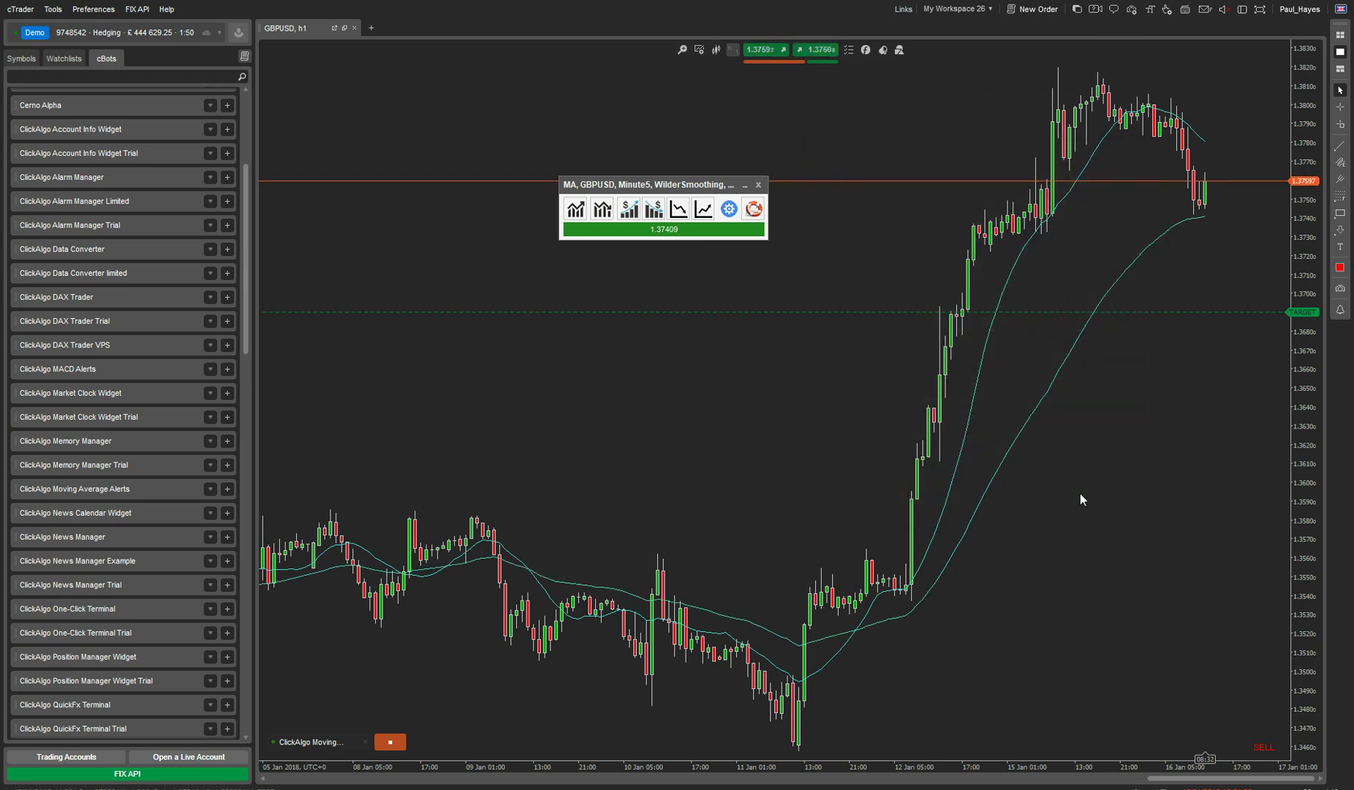
Step: Remove the Simple Moving Average indicator from the chart and reposition the floating alerts window over an empty chart area
click(900, 50)
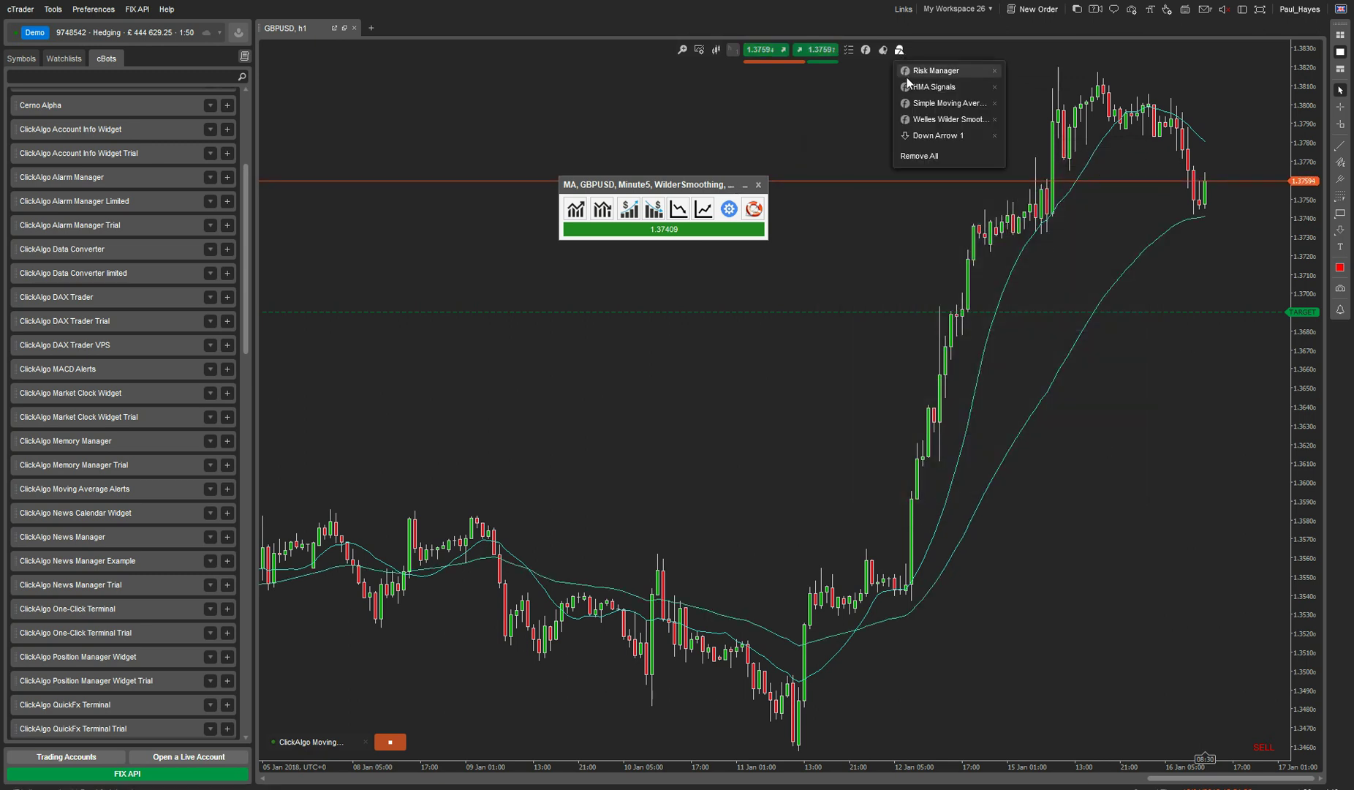
click(995, 104)
drag(624, 186, 538, 189)
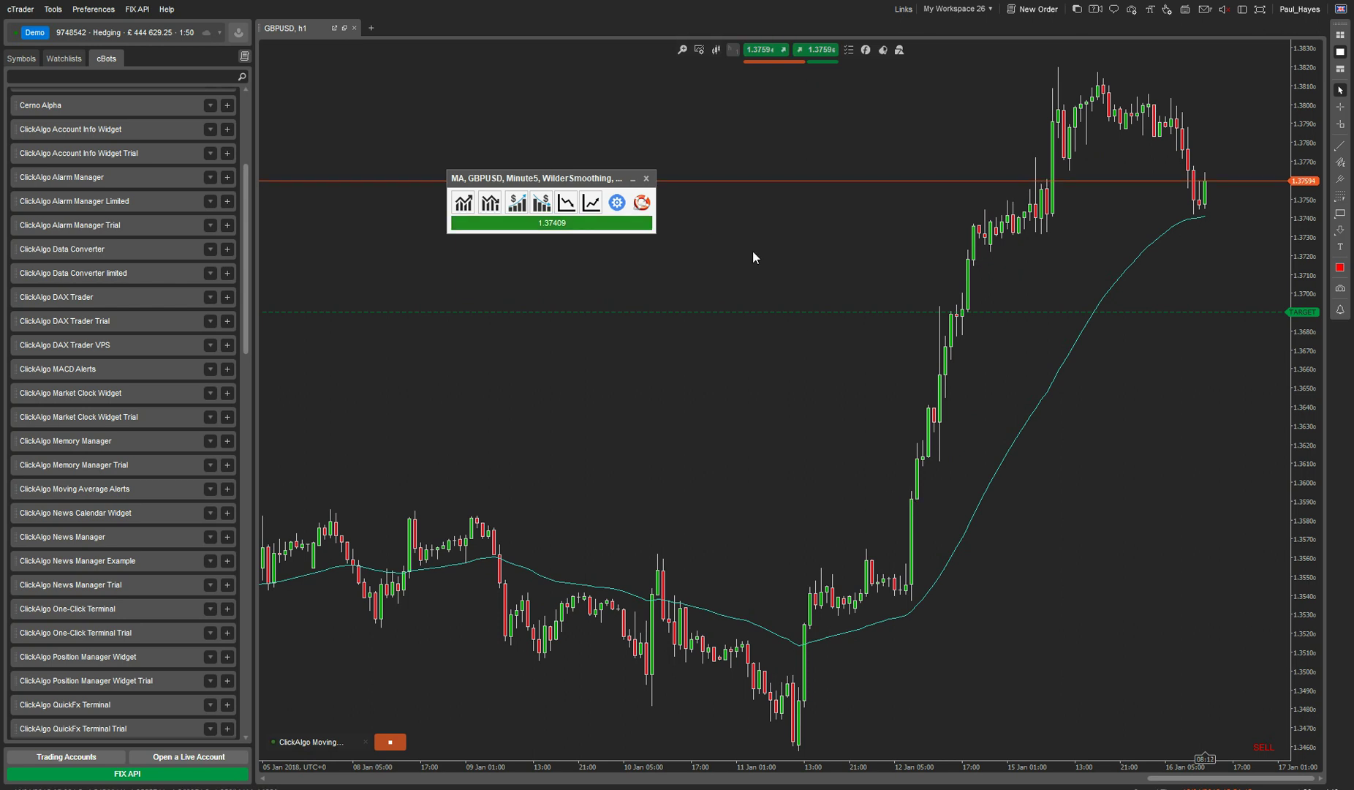
drag(577, 182, 656, 232)
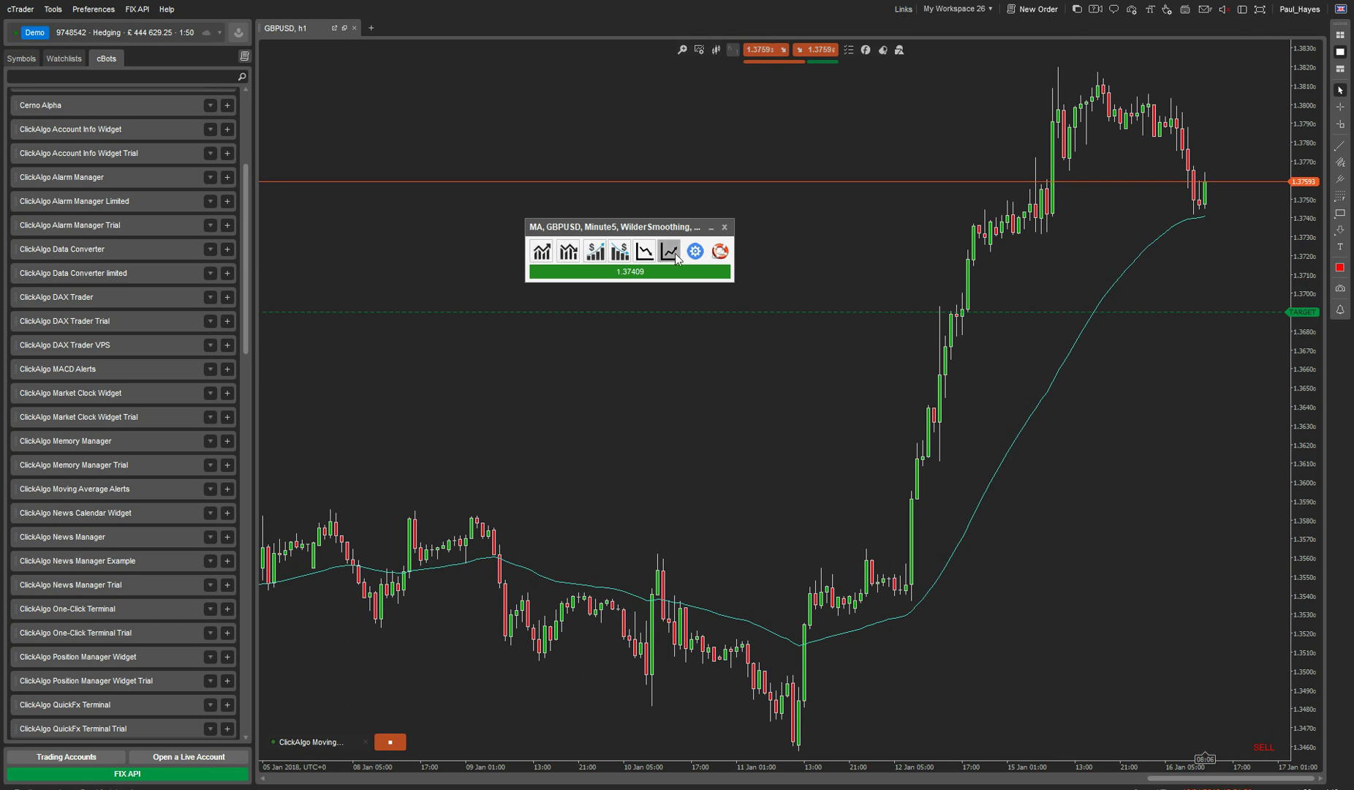
Step: Examine the settings of the alert for the moving average rising above the bid price, leaving it inactive
click(547, 256)
click(550, 260)
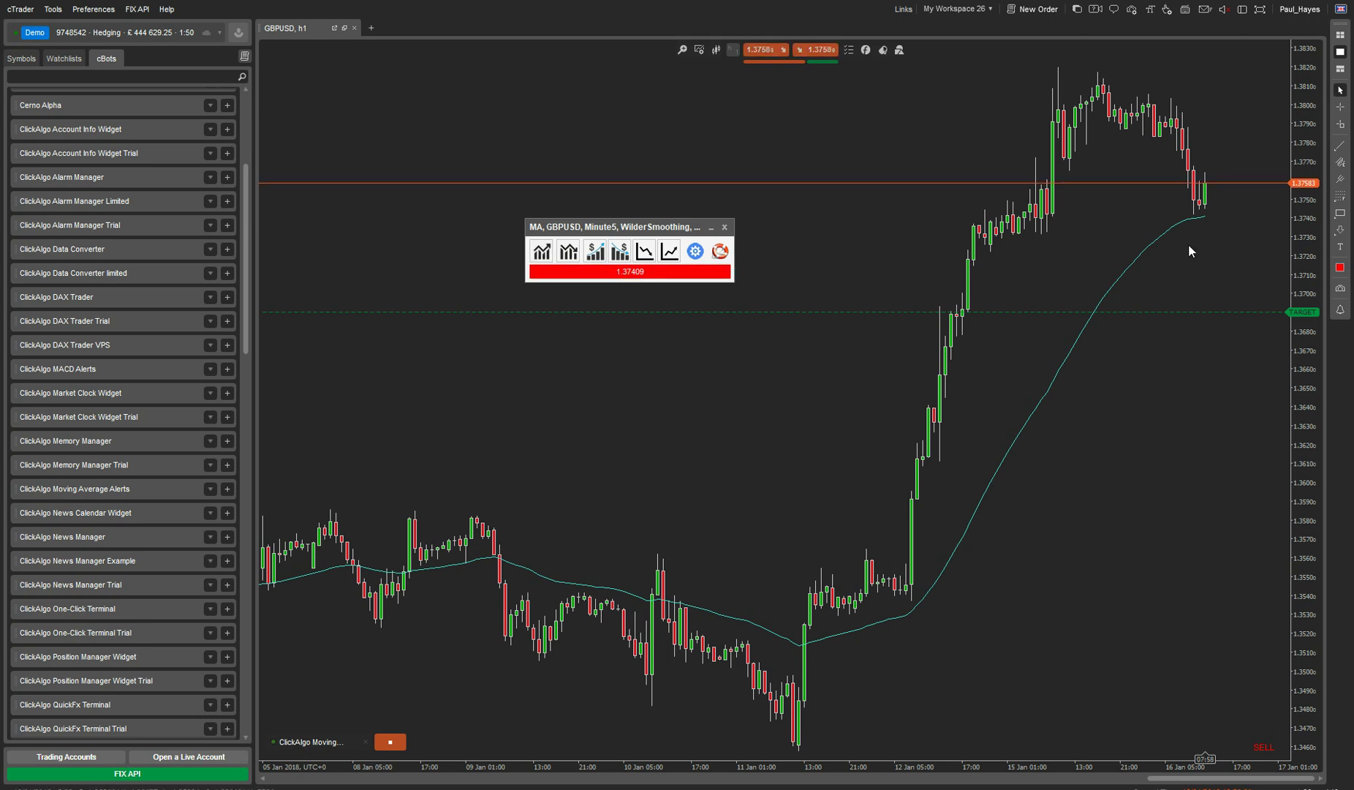
click(1340, 106)
click(540, 252)
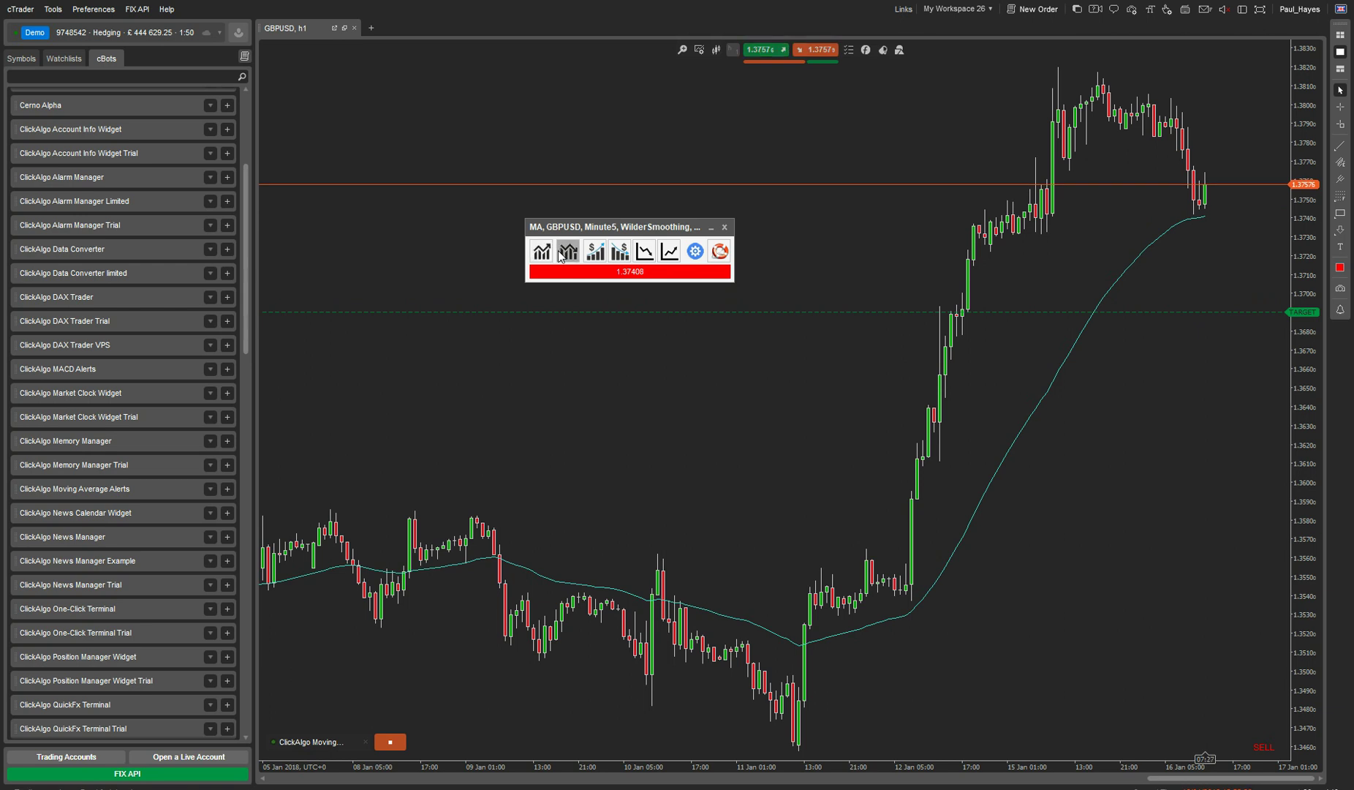
click(560, 253)
drag(599, 286, 848, 155)
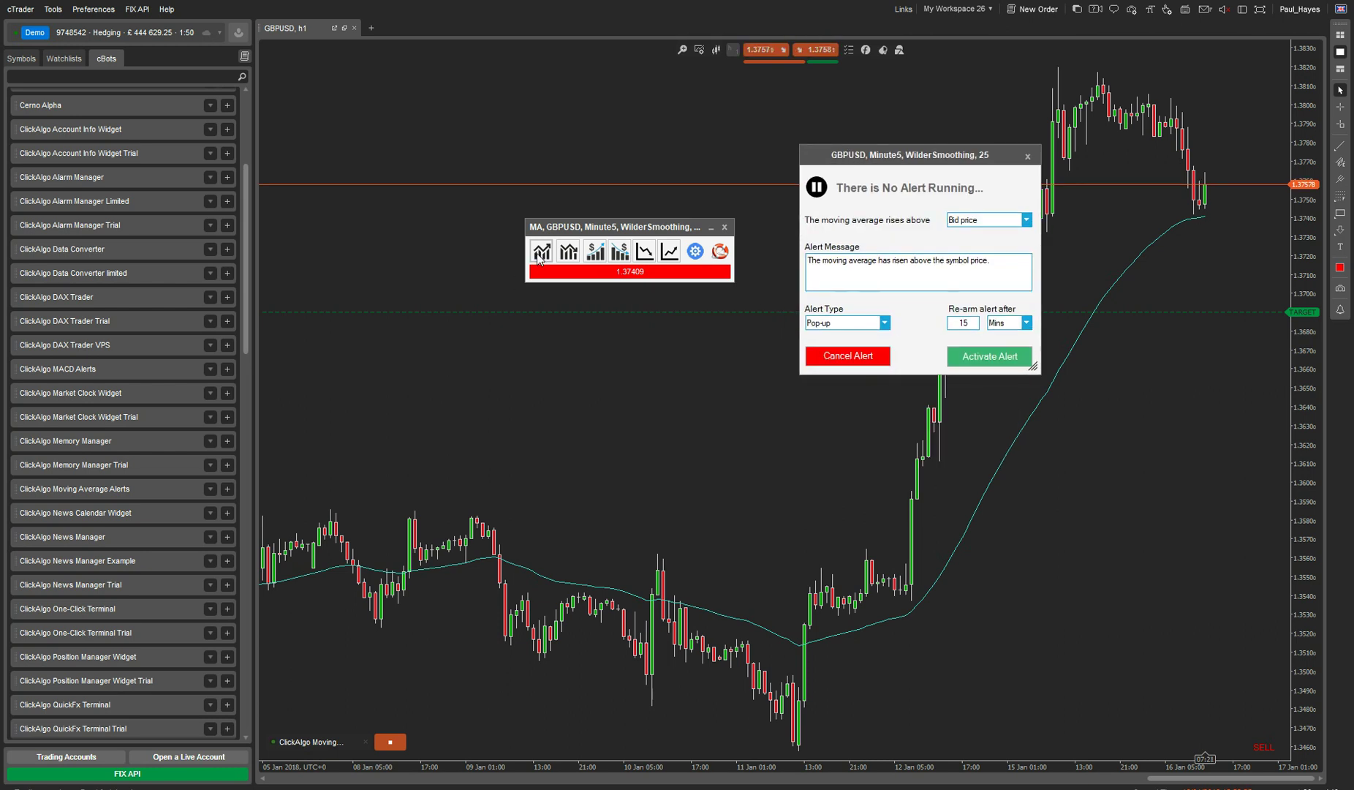
drag(898, 165, 892, 154)
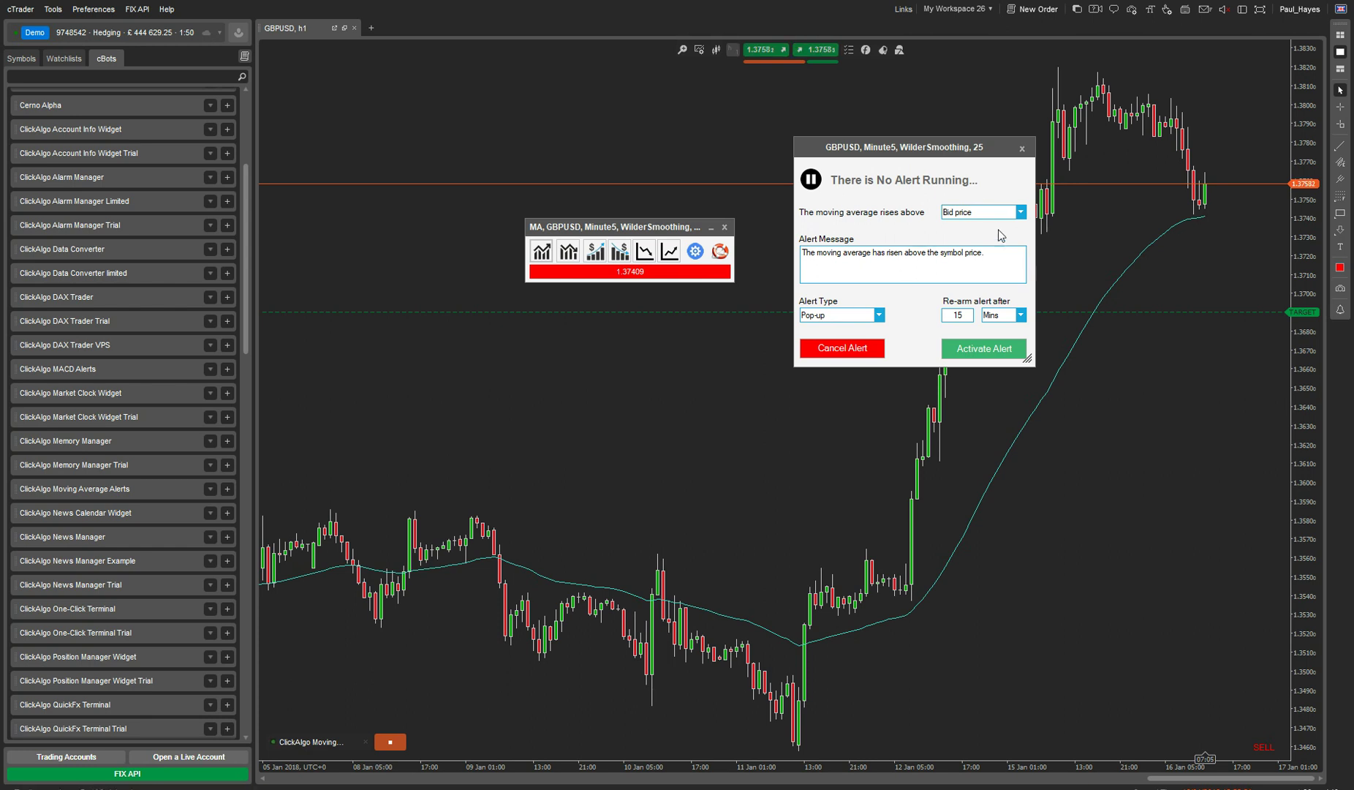
click(1022, 148)
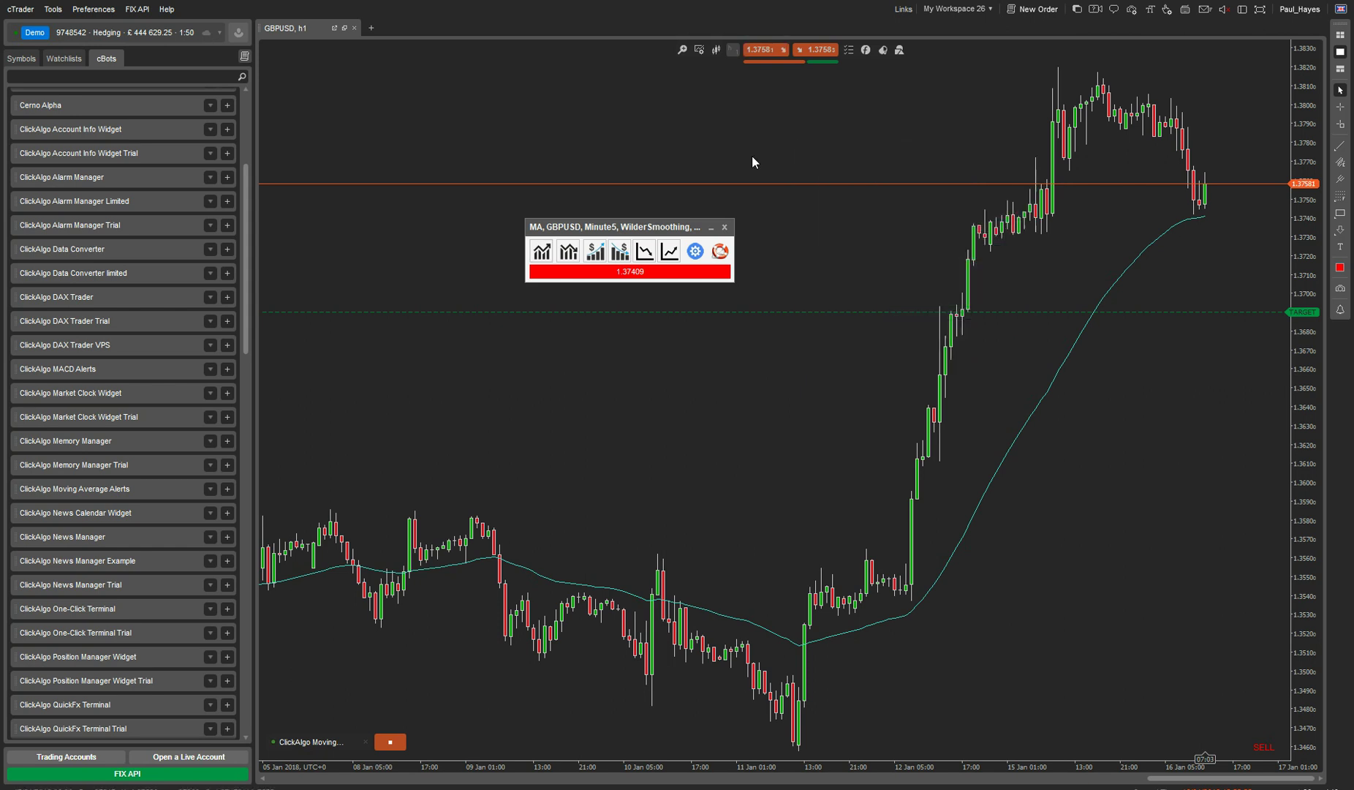
Step: Open the alert for the moving average dropping below the bid price and set its message to "hello ma below bid price"
click(570, 253)
drag(639, 291, 767, 138)
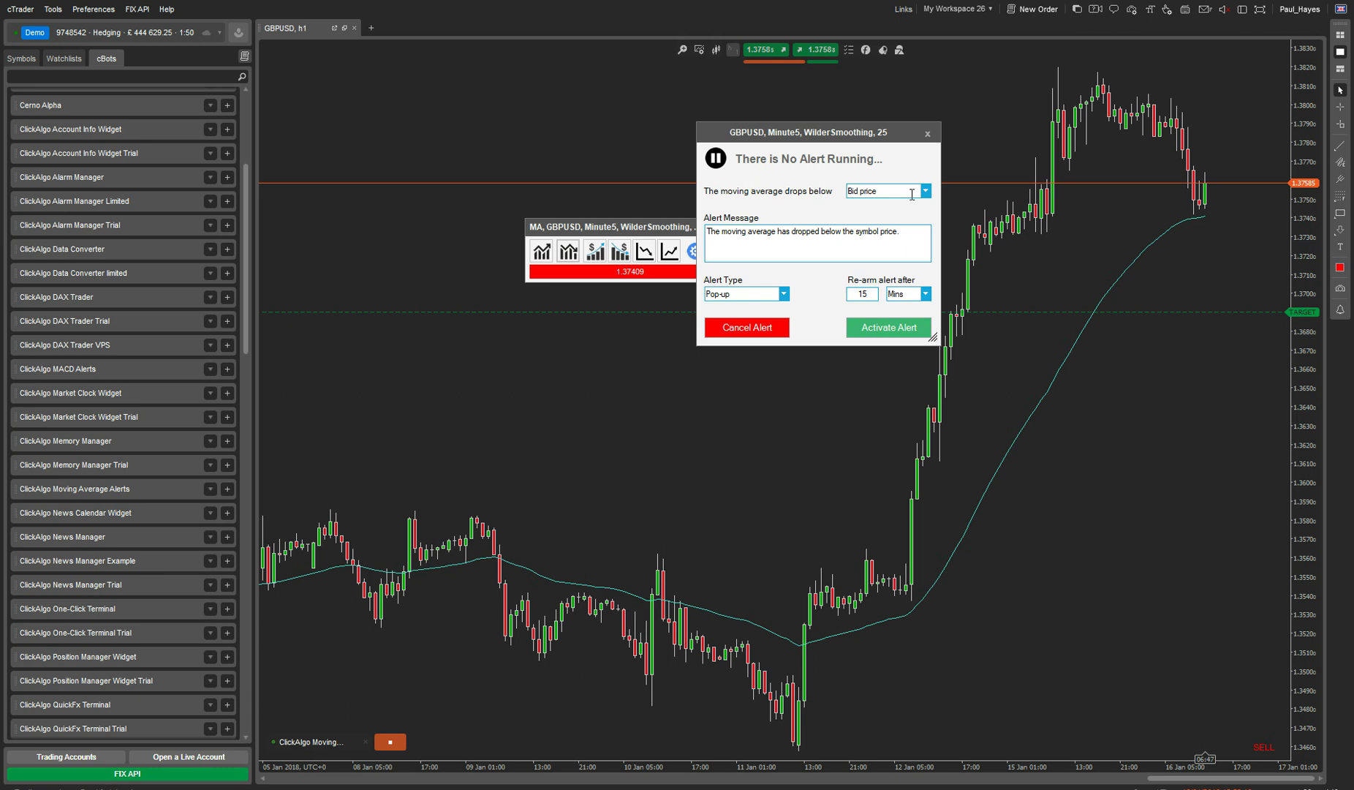
click(902, 229)
drag(903, 228, 519, 228)
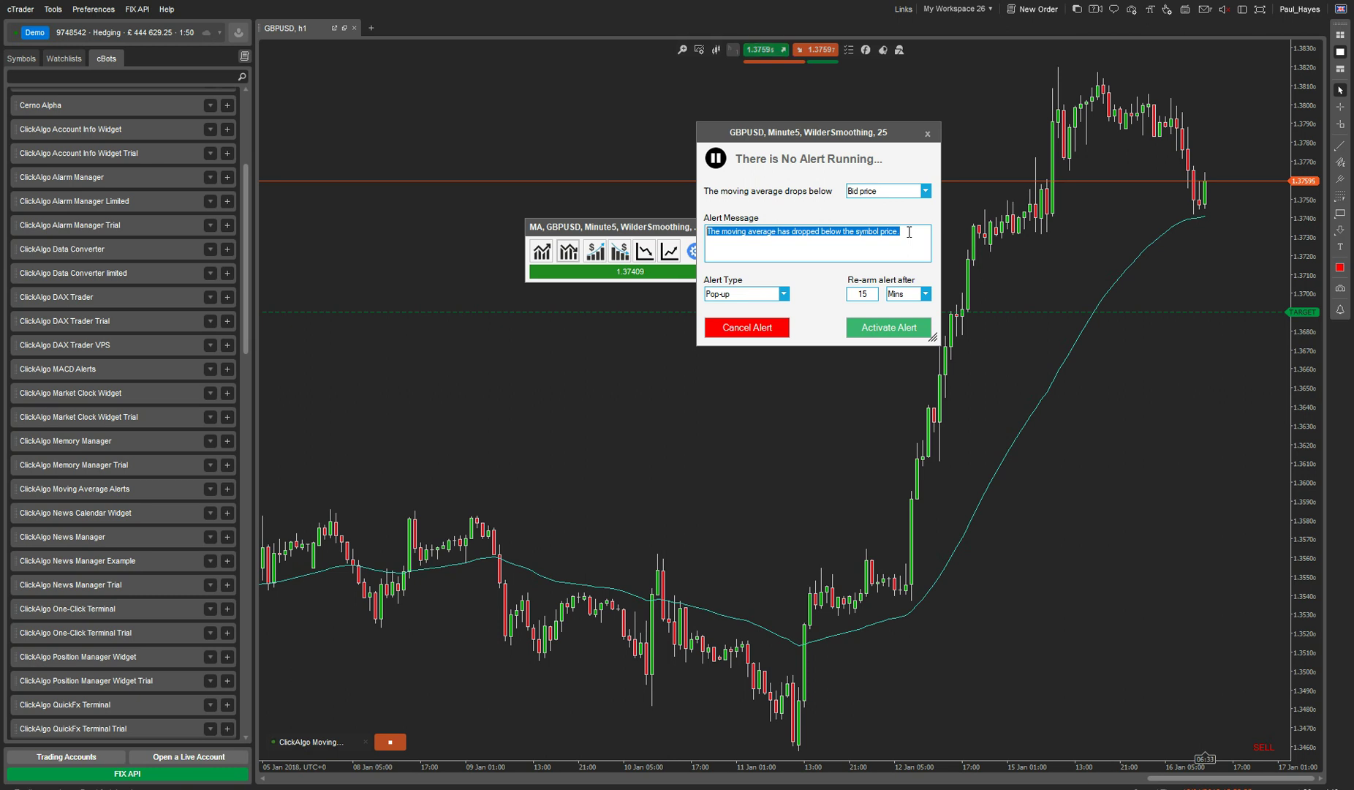
text(hell)
text(o )
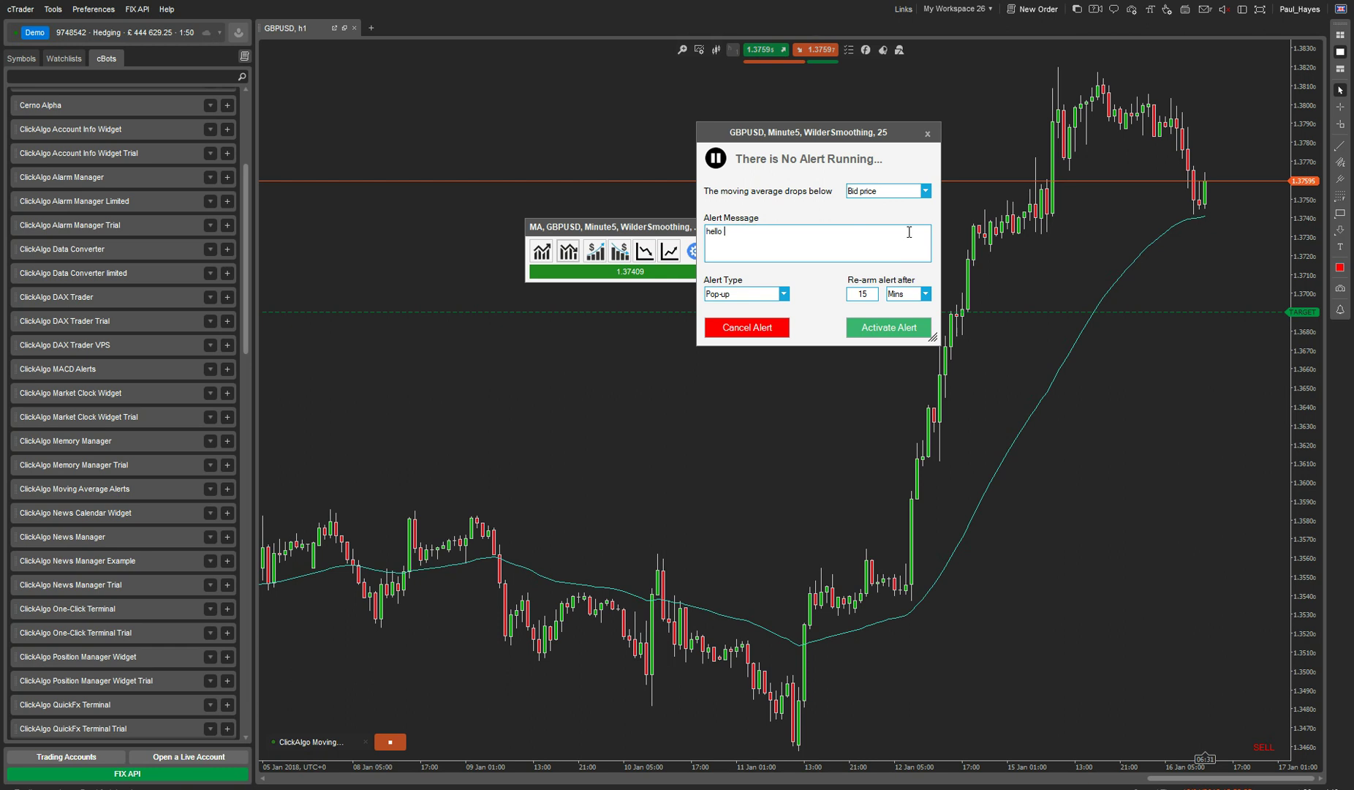
text(ma below bid price)
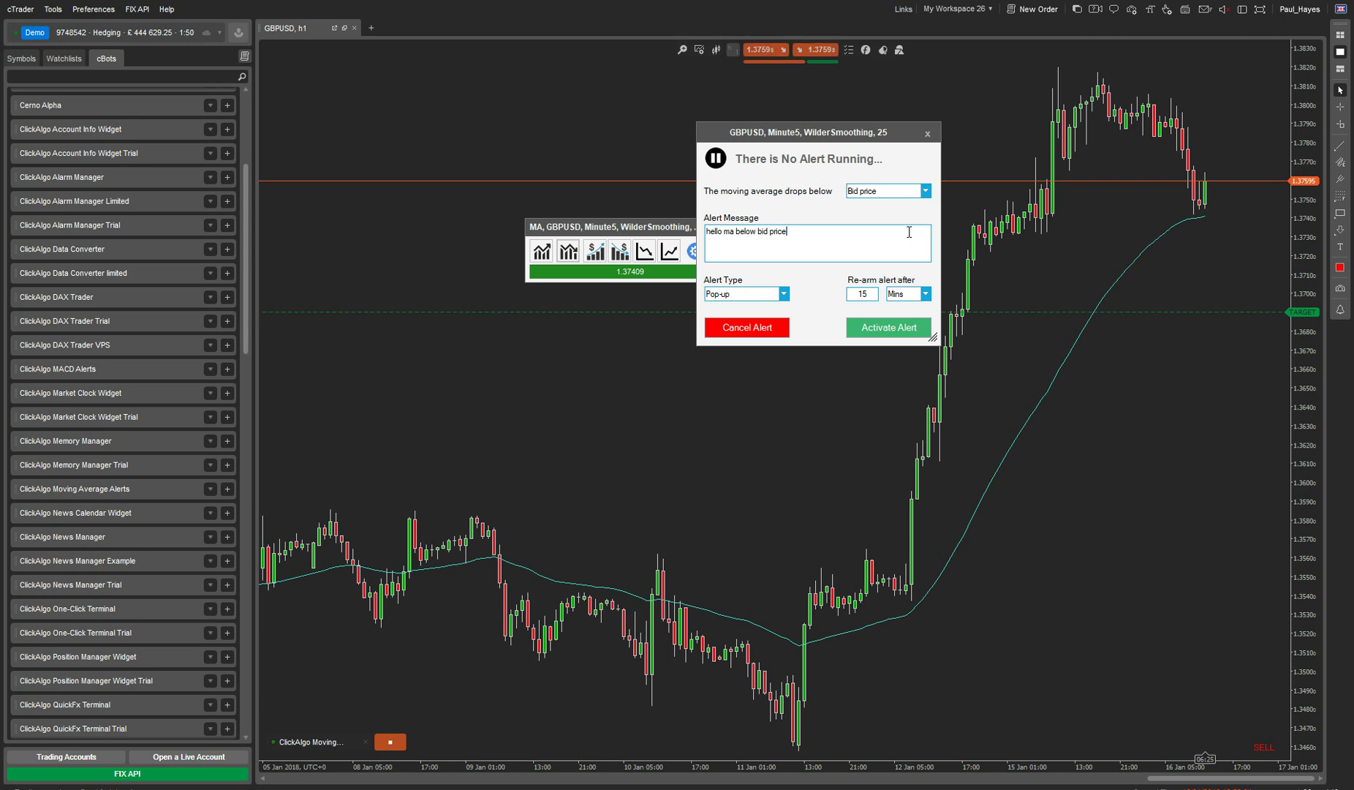
Step: Set the alert type to Pop-up with re-arming after 15 Hours, and activate the alert
click(784, 294)
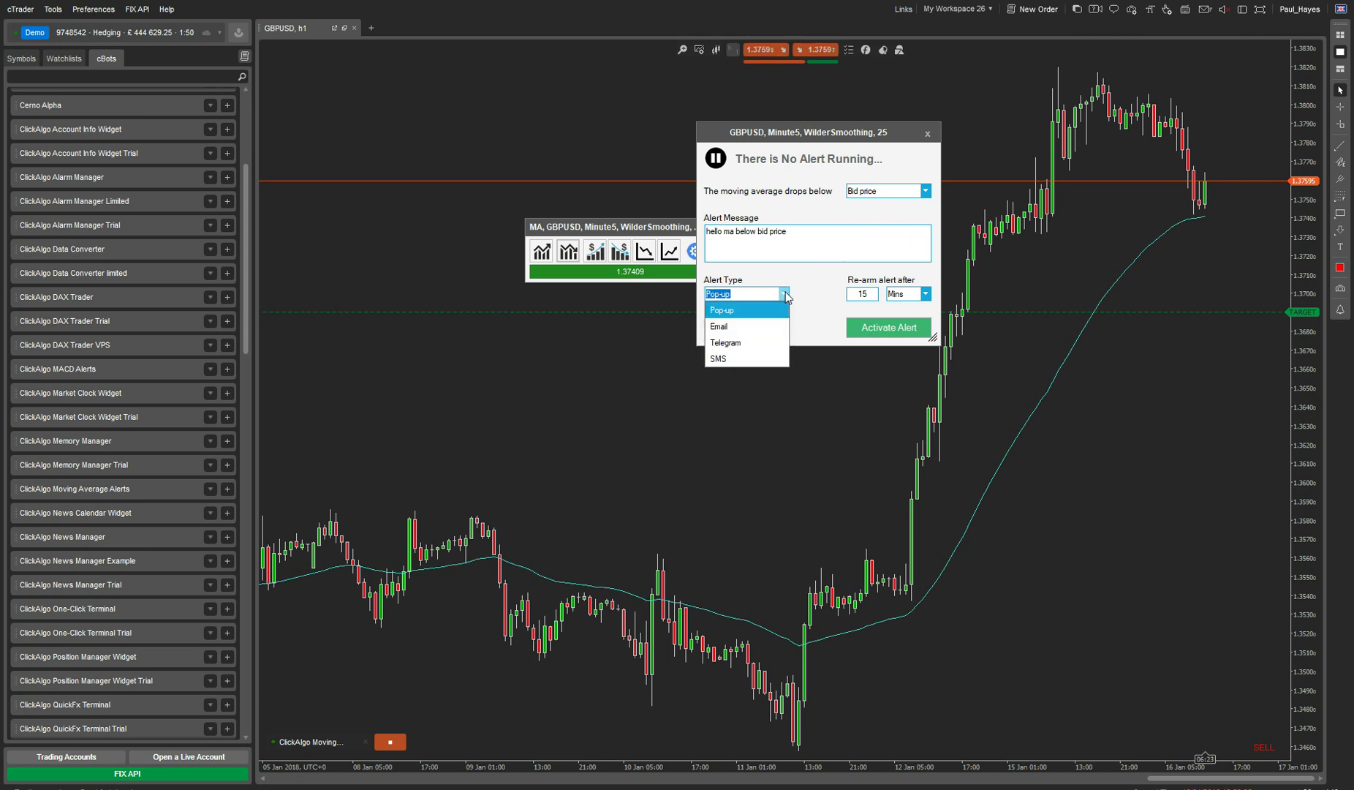
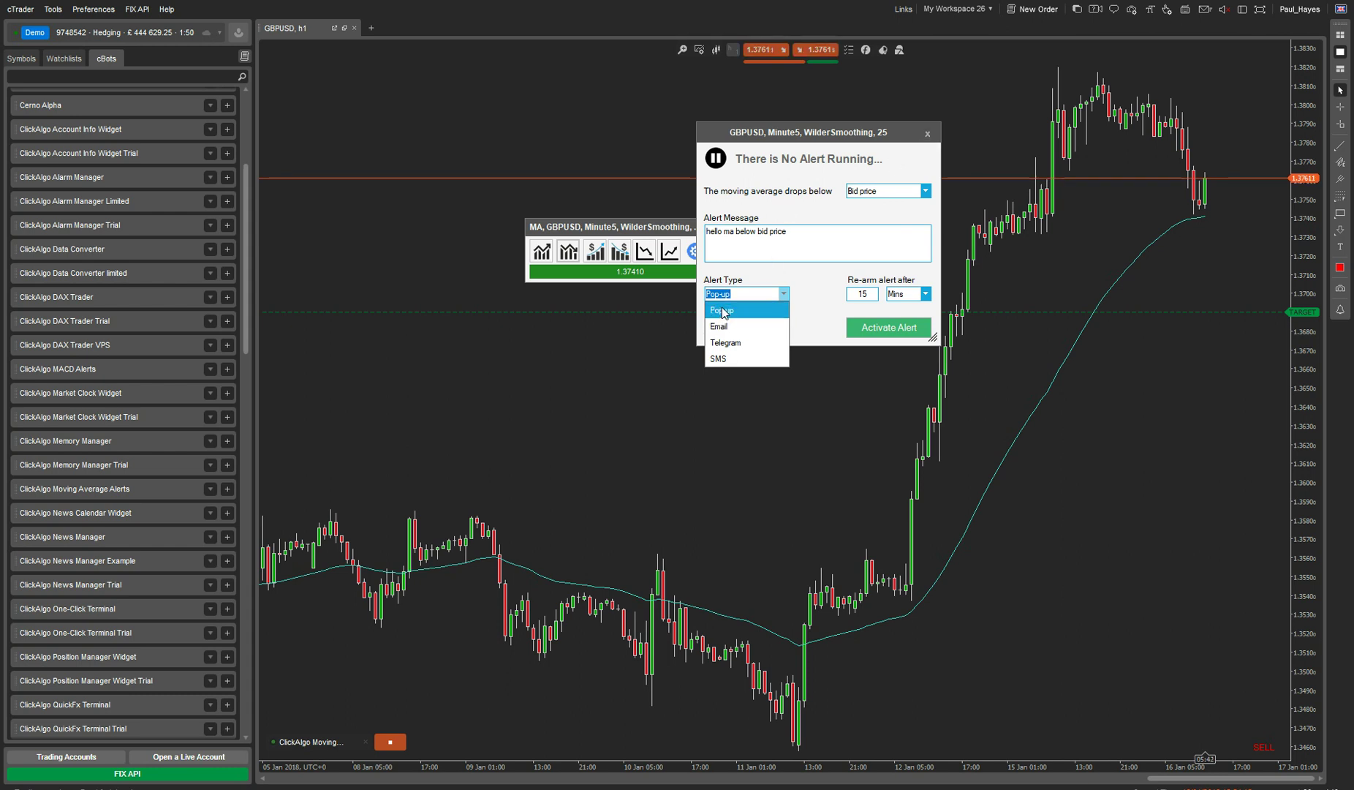
click(752, 310)
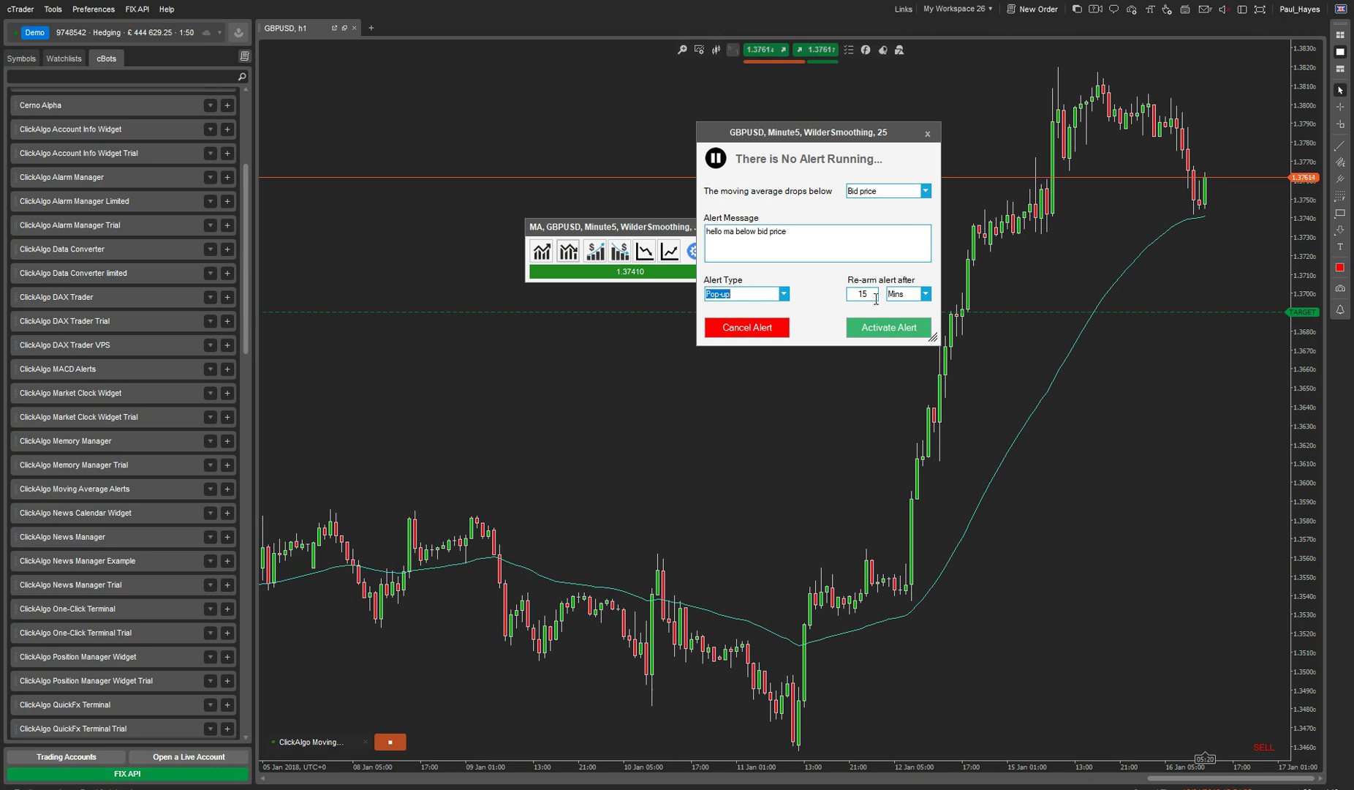
click(875, 297)
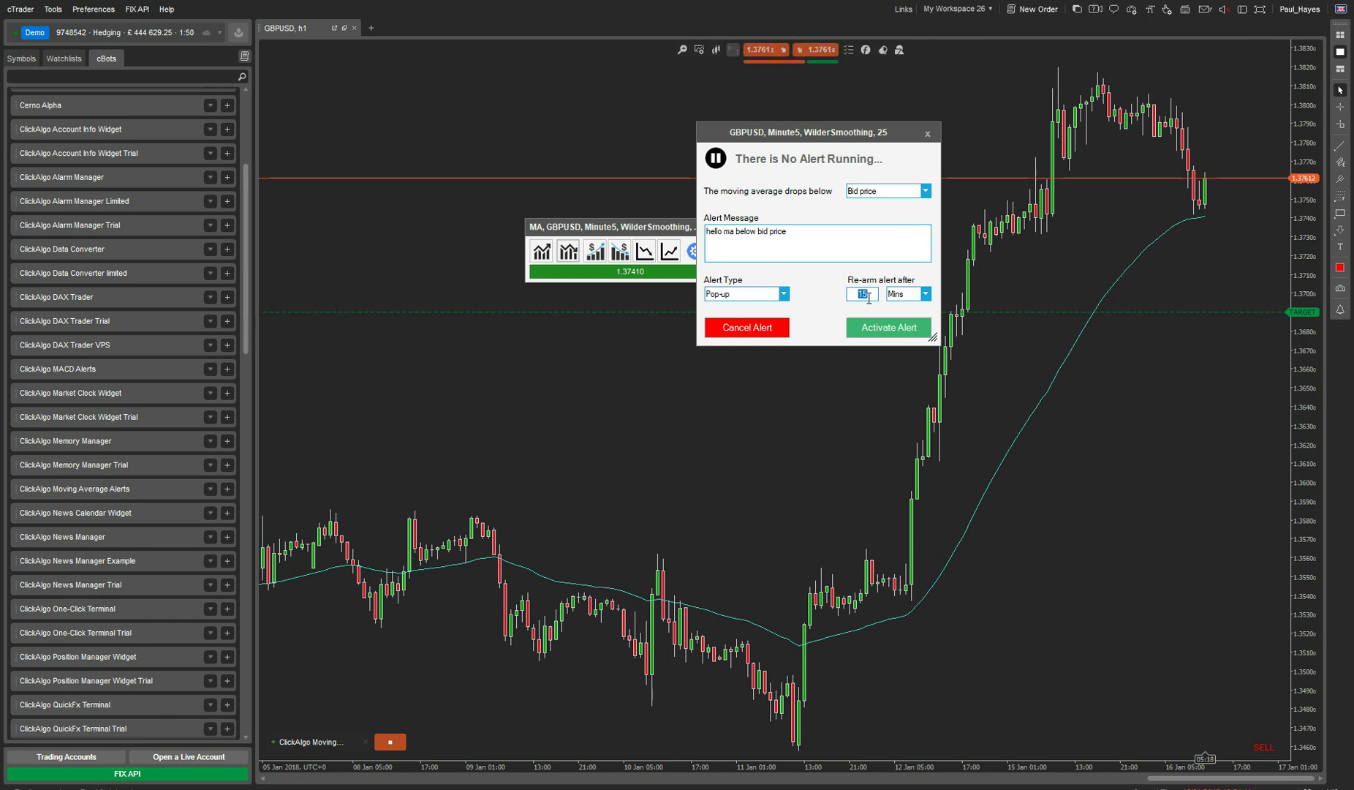
click(918, 294)
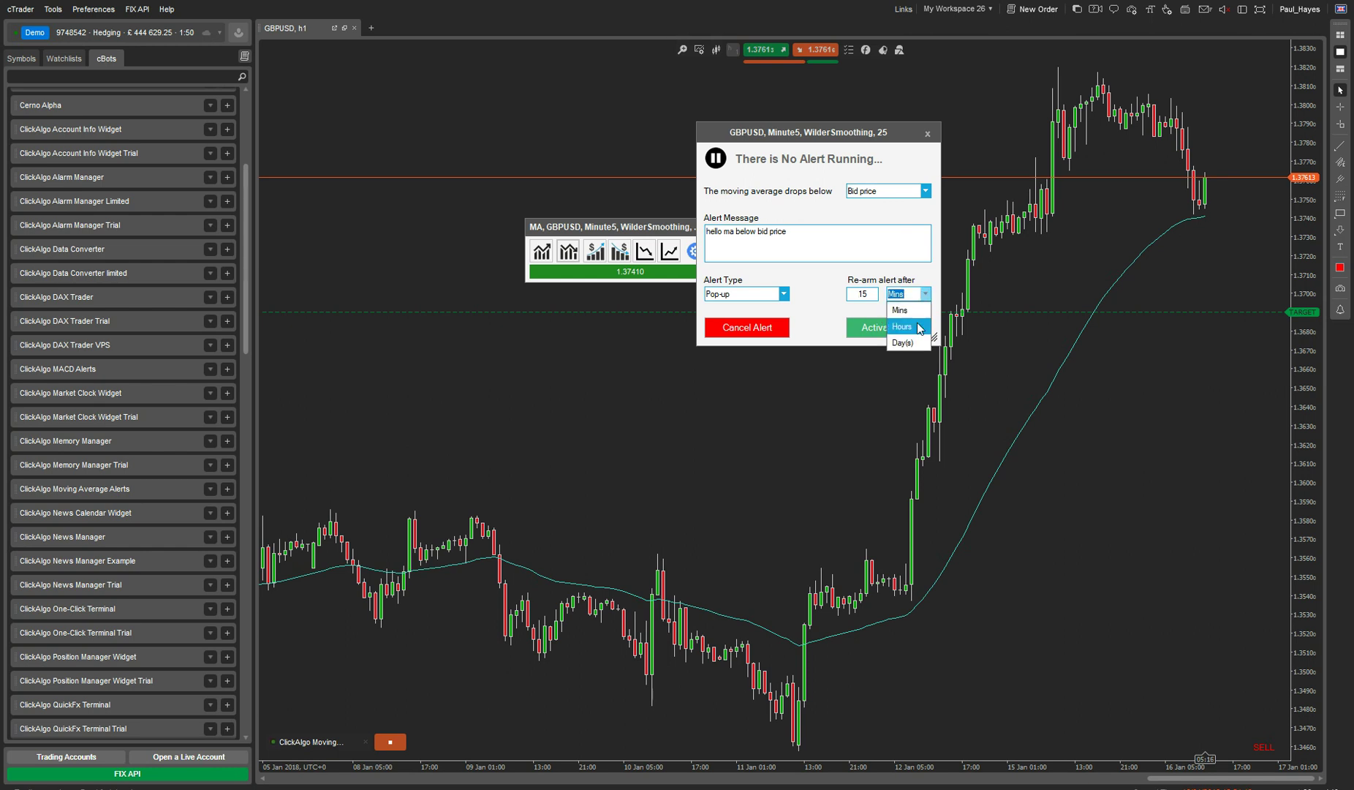
click(910, 329)
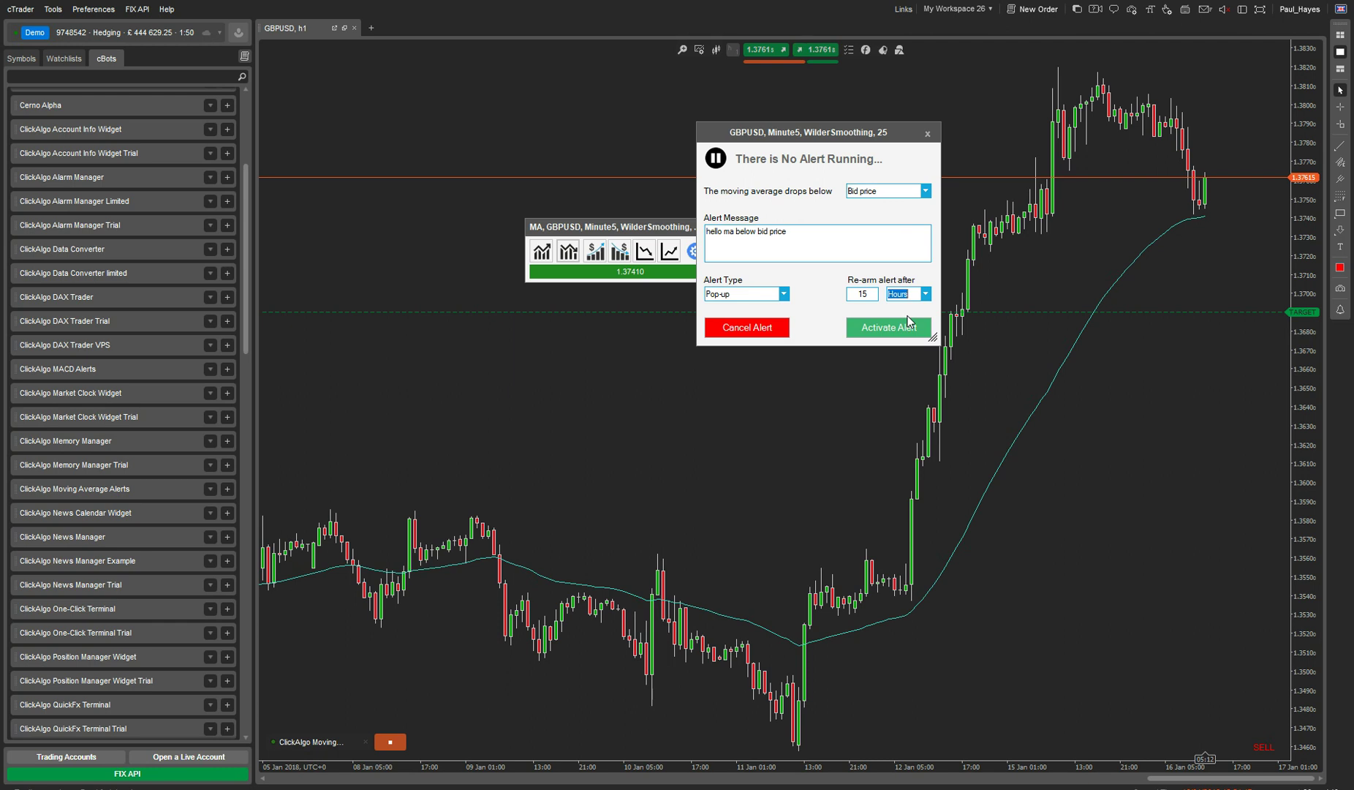
click(864, 329)
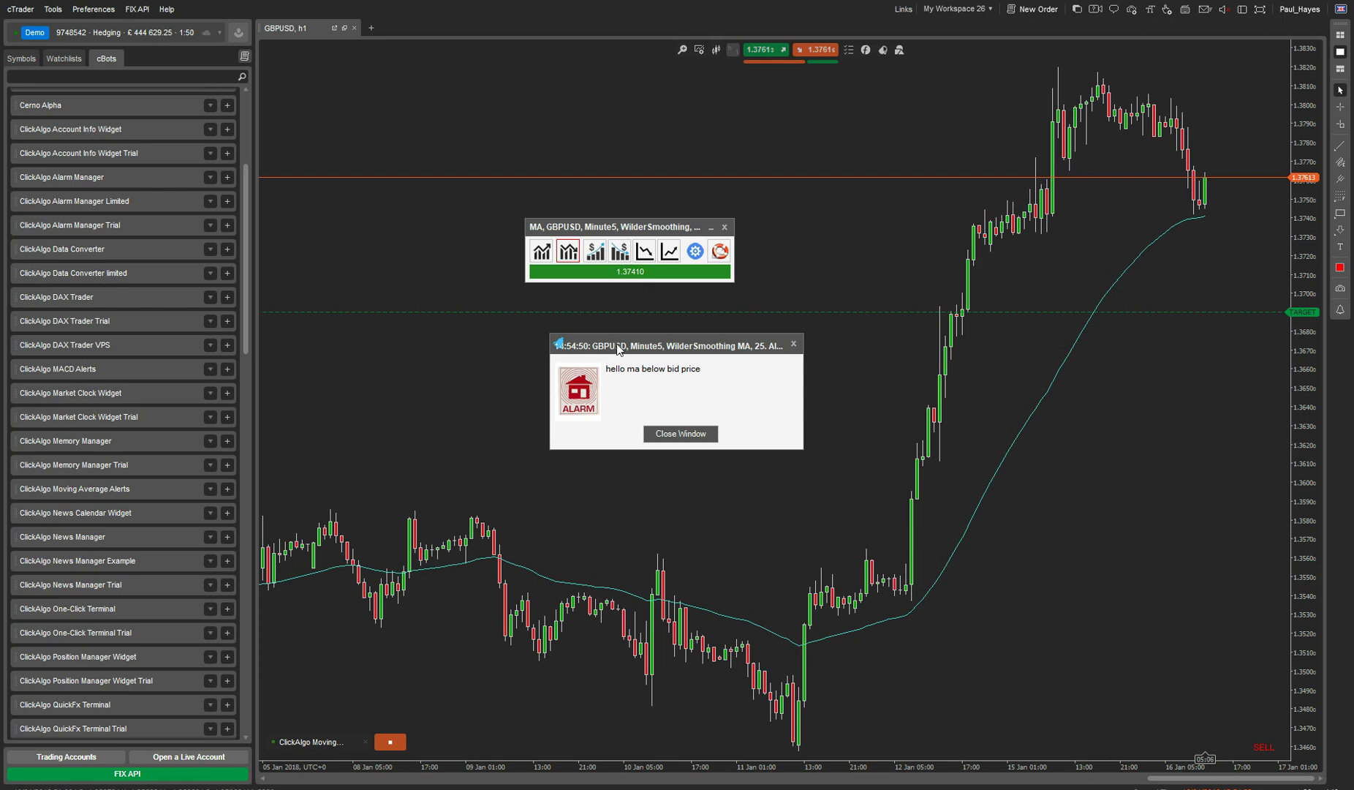
Step: Move the alarm pop-up clear of the price line, check the Welles Wilder Smoothing line's latest point, and dismiss the pop-up
drag(607, 345, 917, 344)
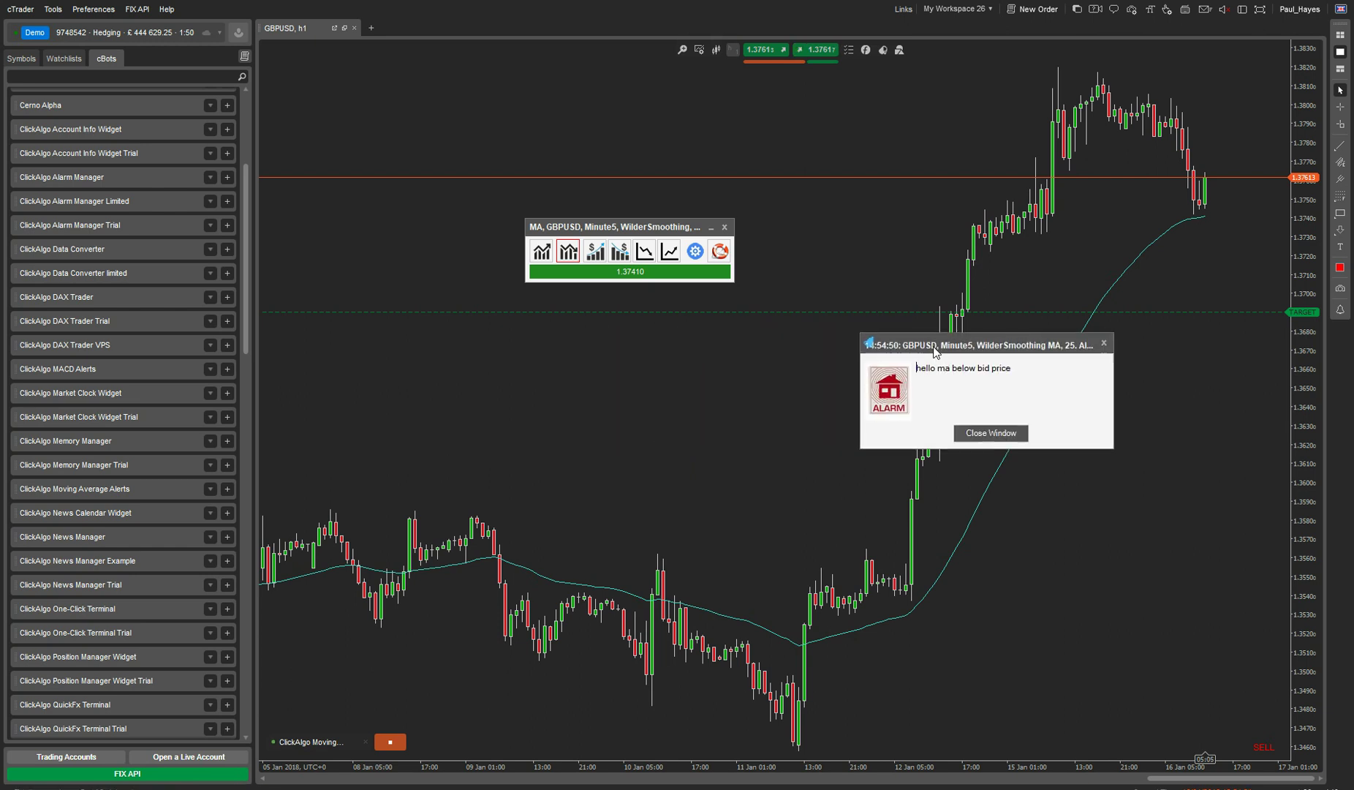
click(1205, 216)
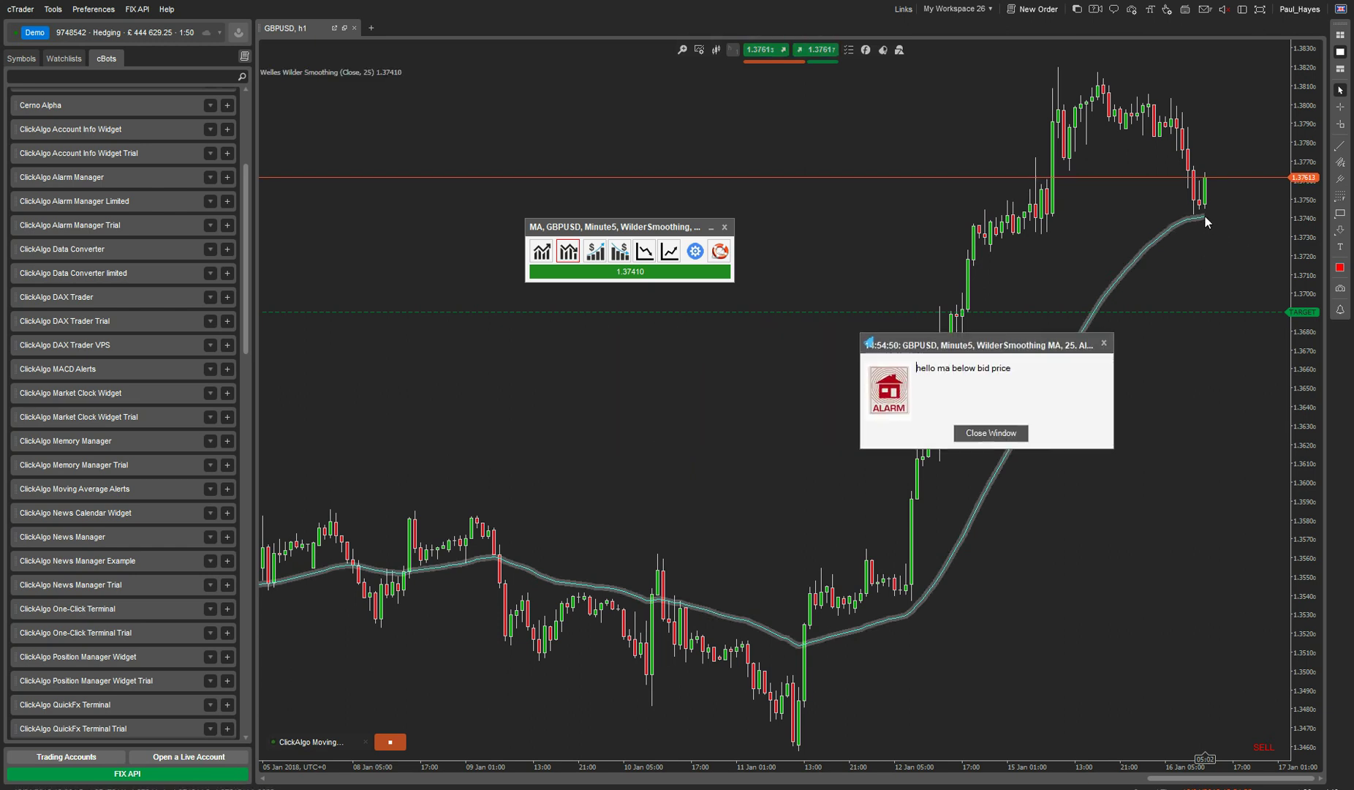
click(1062, 273)
drag(970, 346, 773, 61)
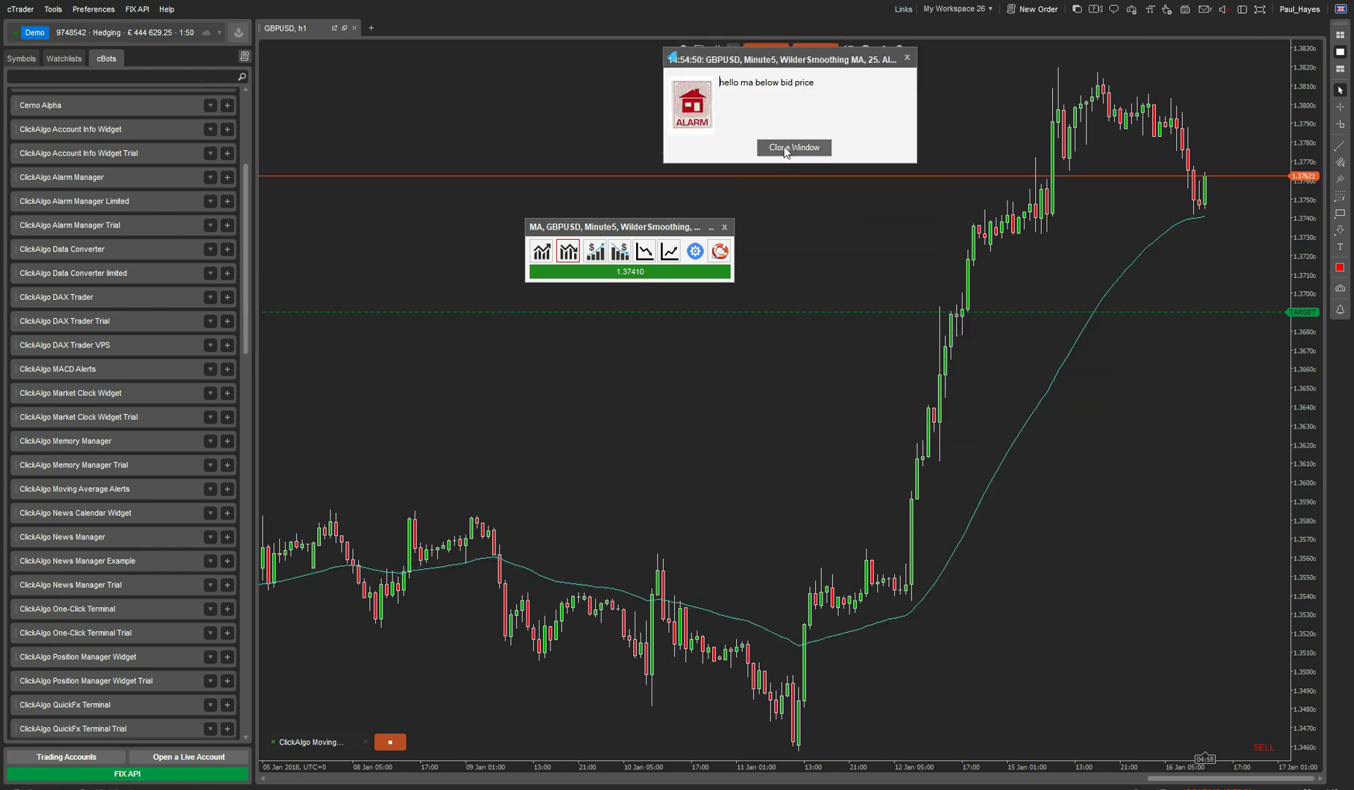
click(784, 146)
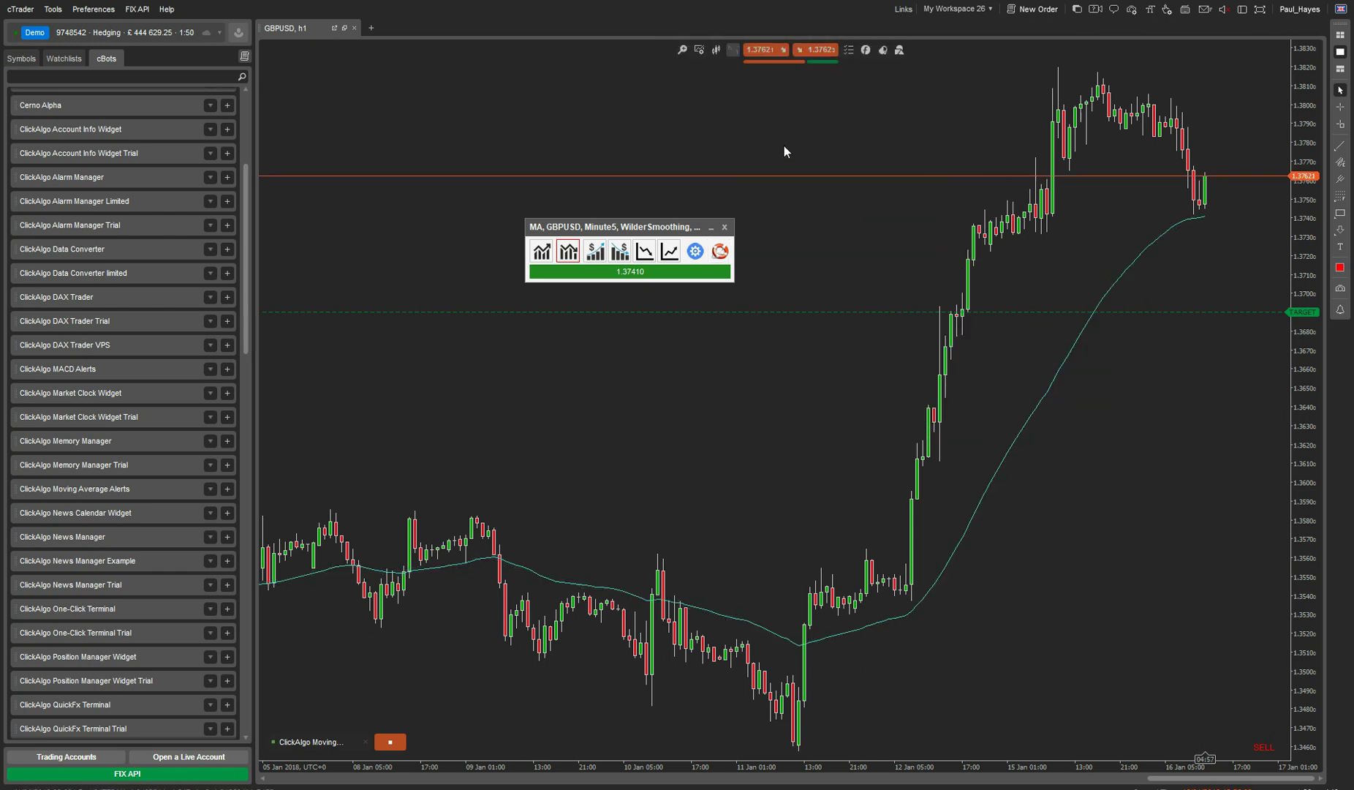
Step: Review the active drops-below alert and its available alert types without changing anything
click(564, 249)
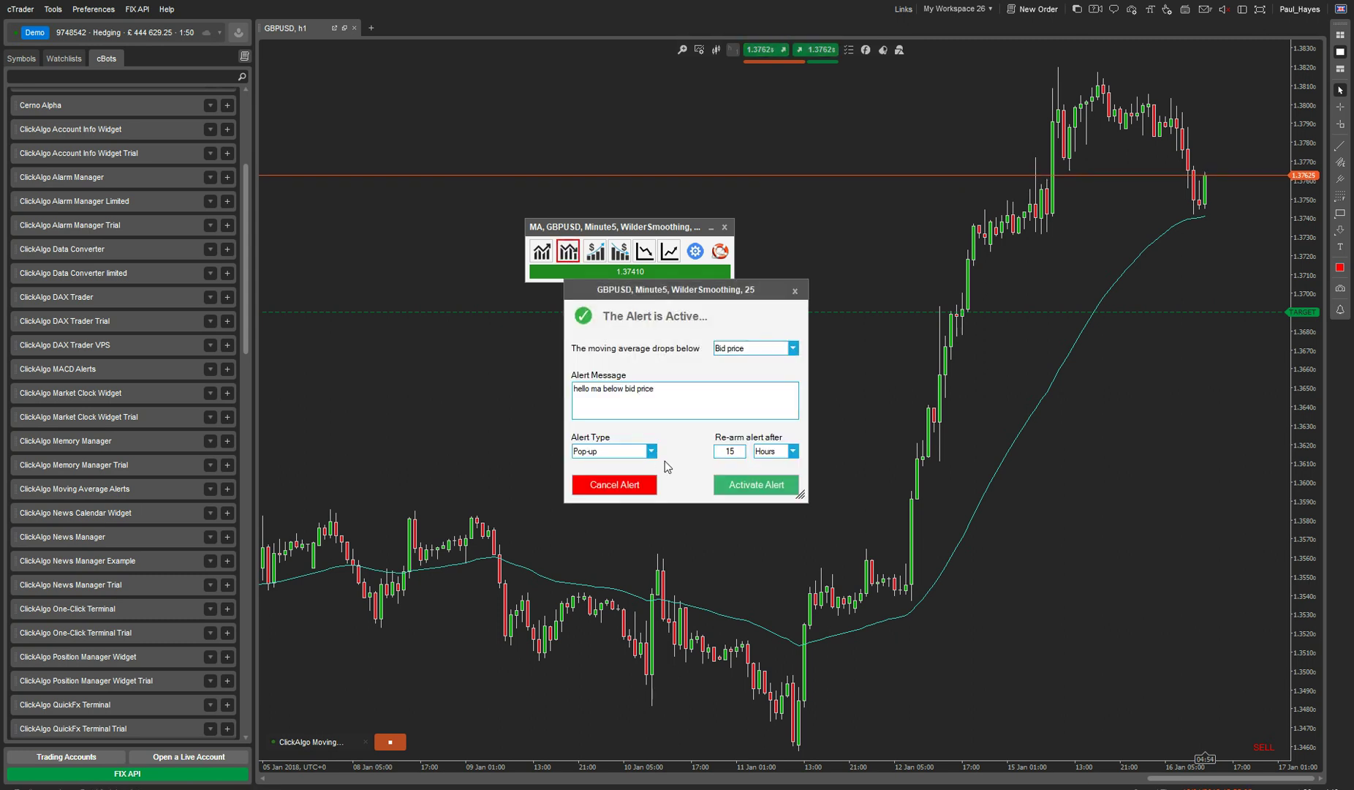
click(650, 451)
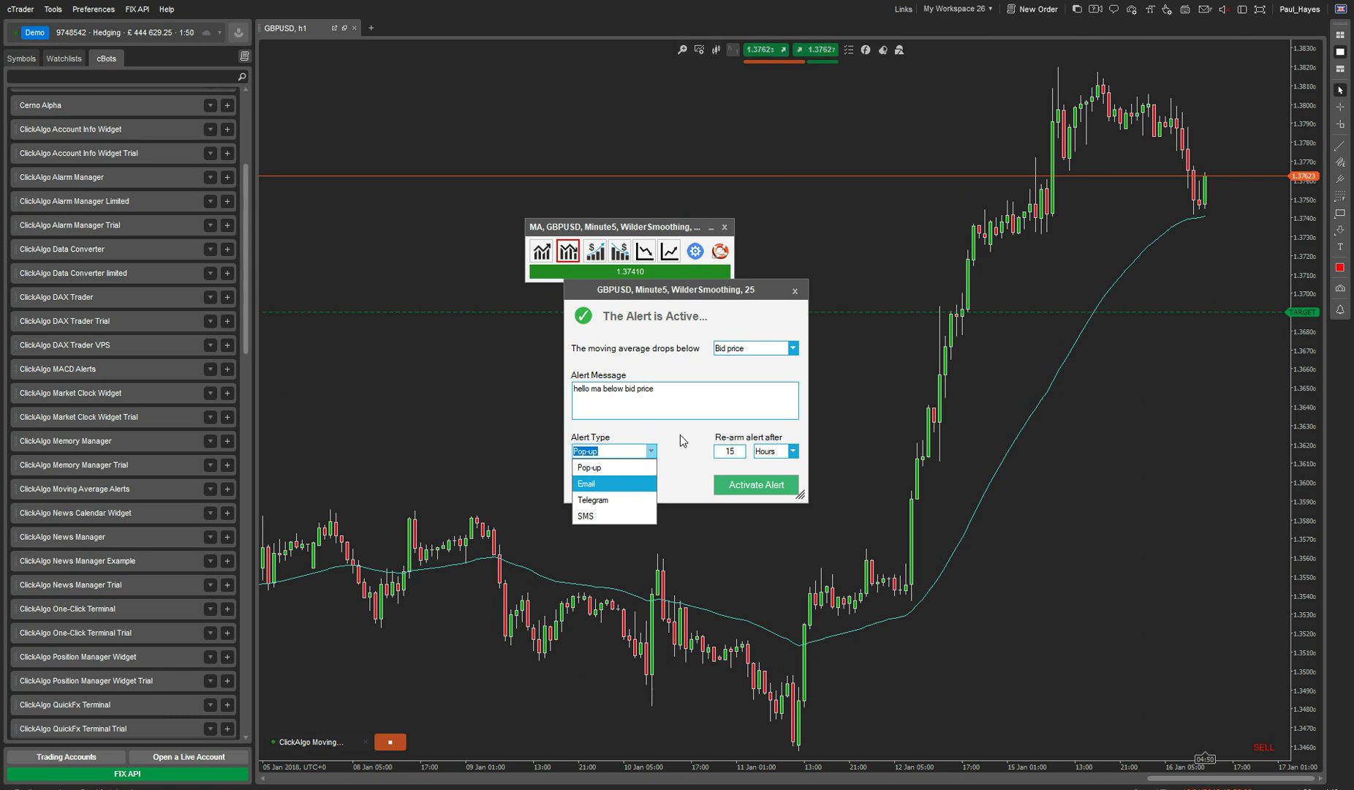
click(795, 290)
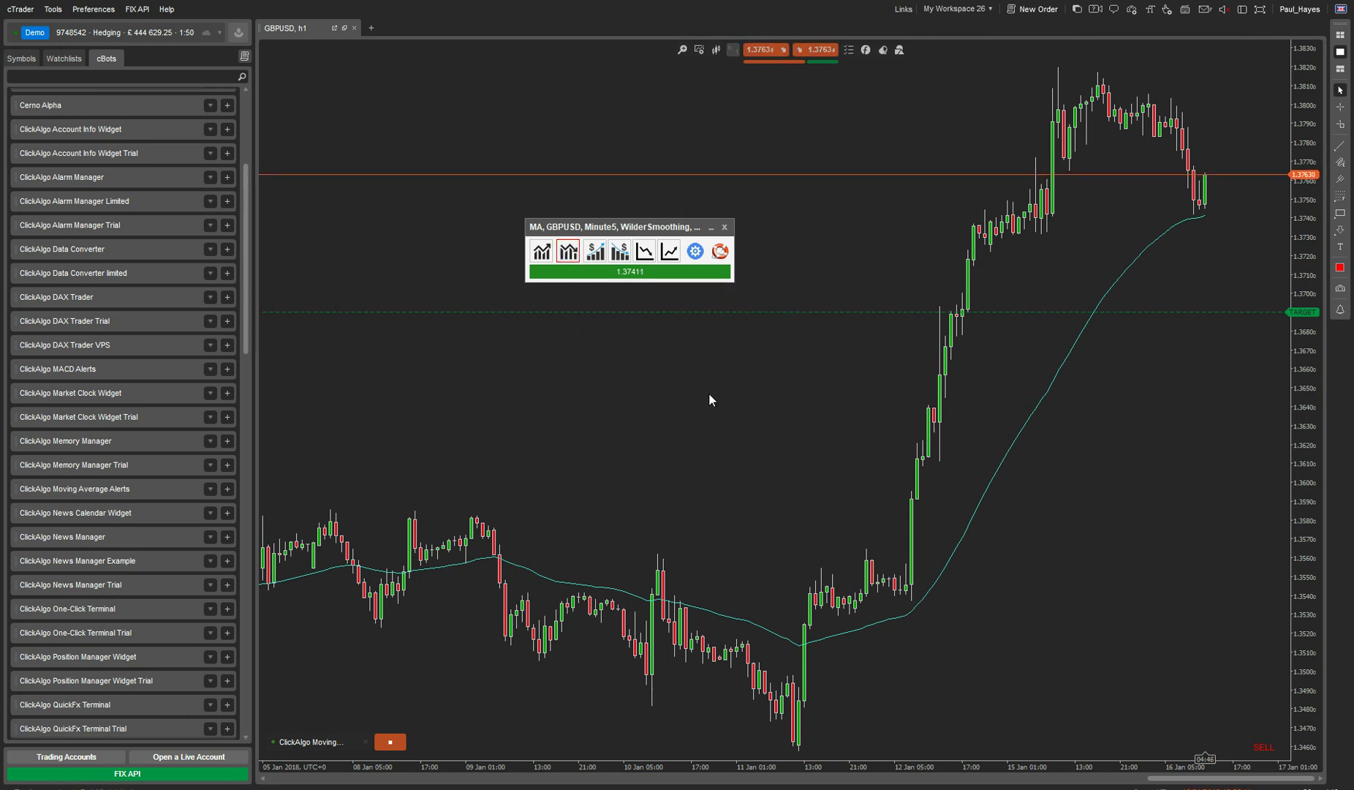
Step: Reposition the floating alerts window and cancel the active alert for the moving average dropping below the bid price
drag(677, 233, 815, 218)
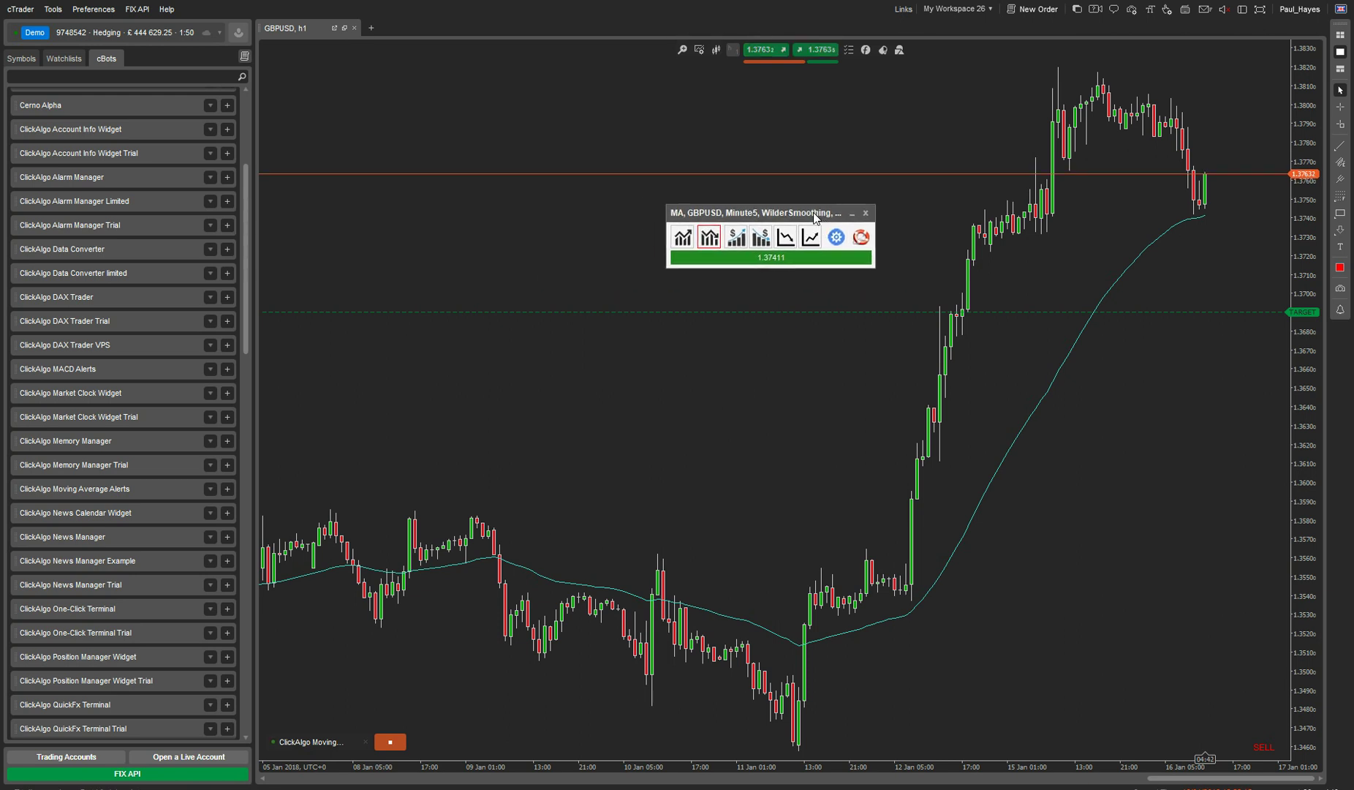
click(710, 238)
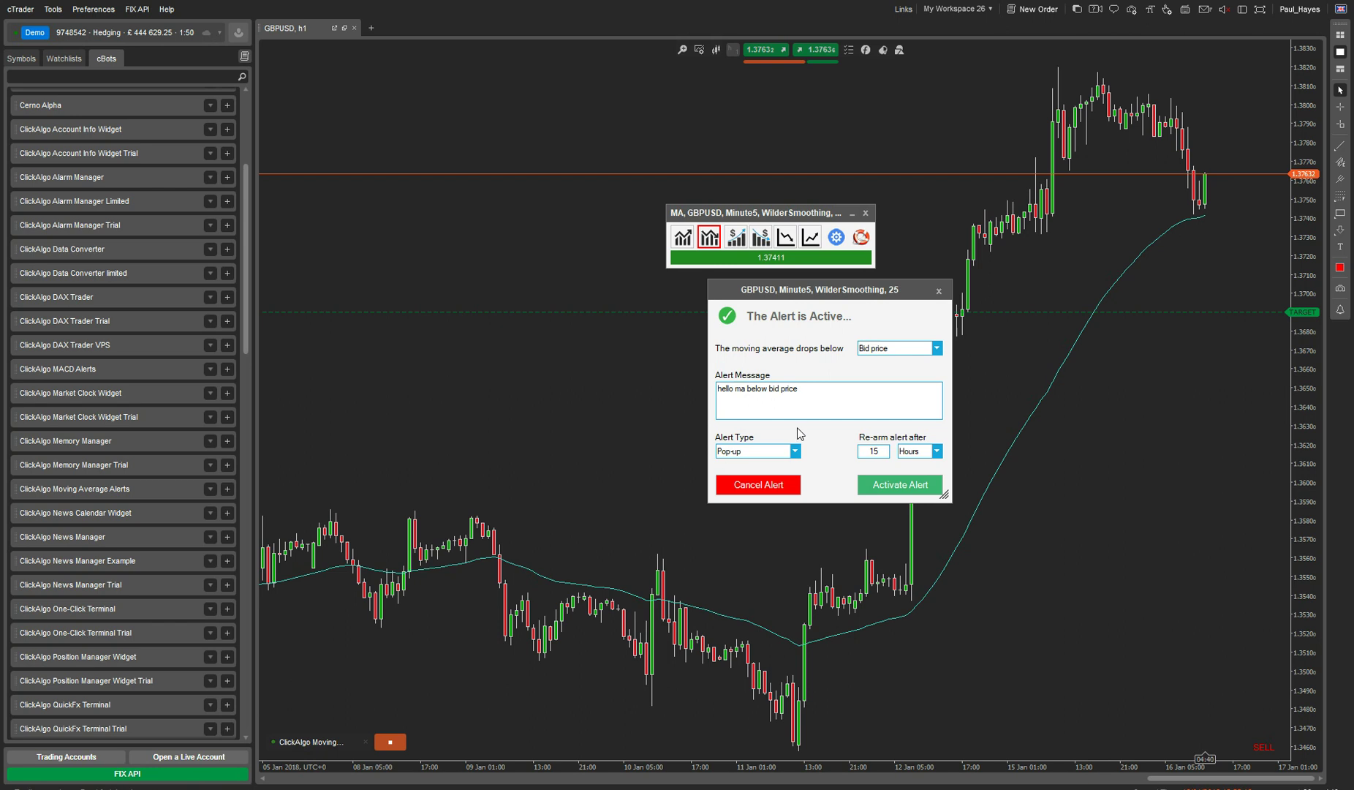
click(757, 486)
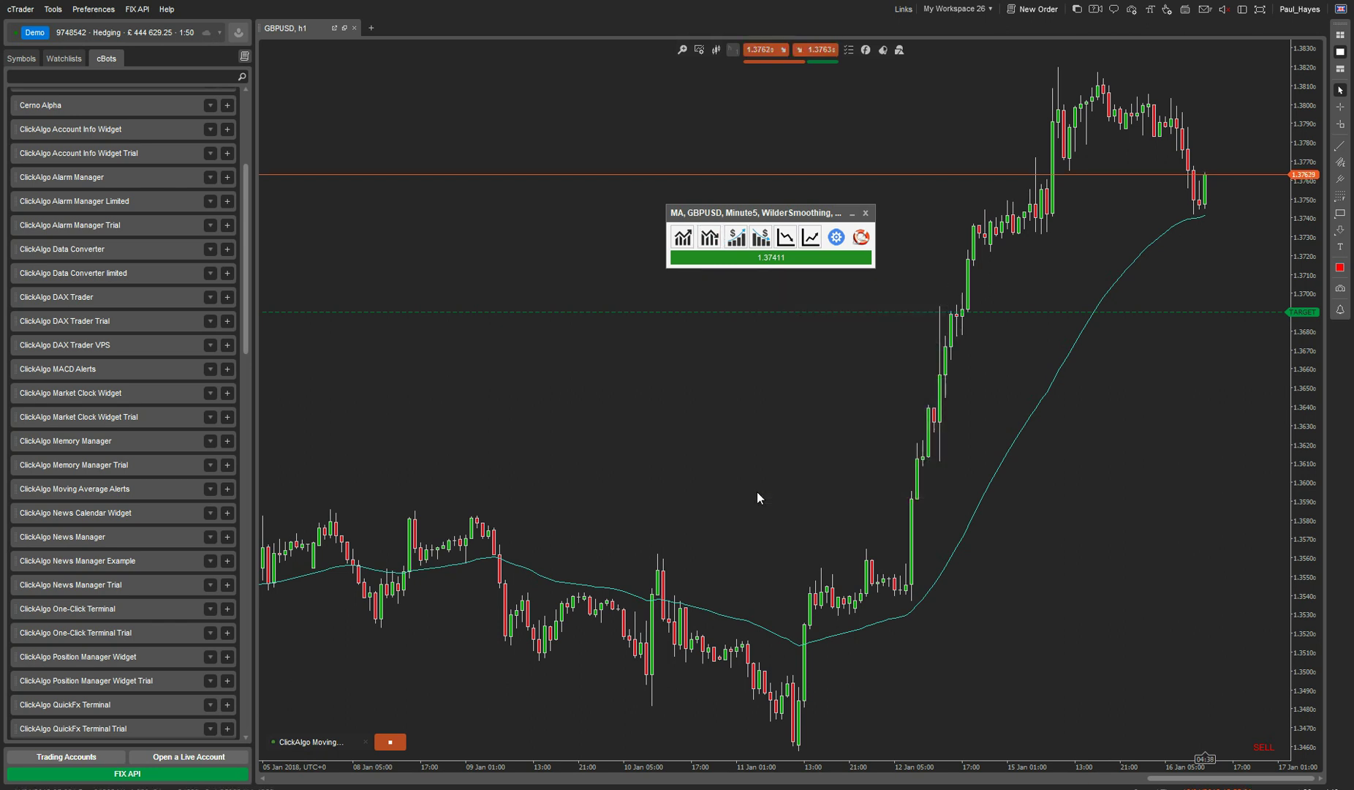
click(711, 238)
click(795, 489)
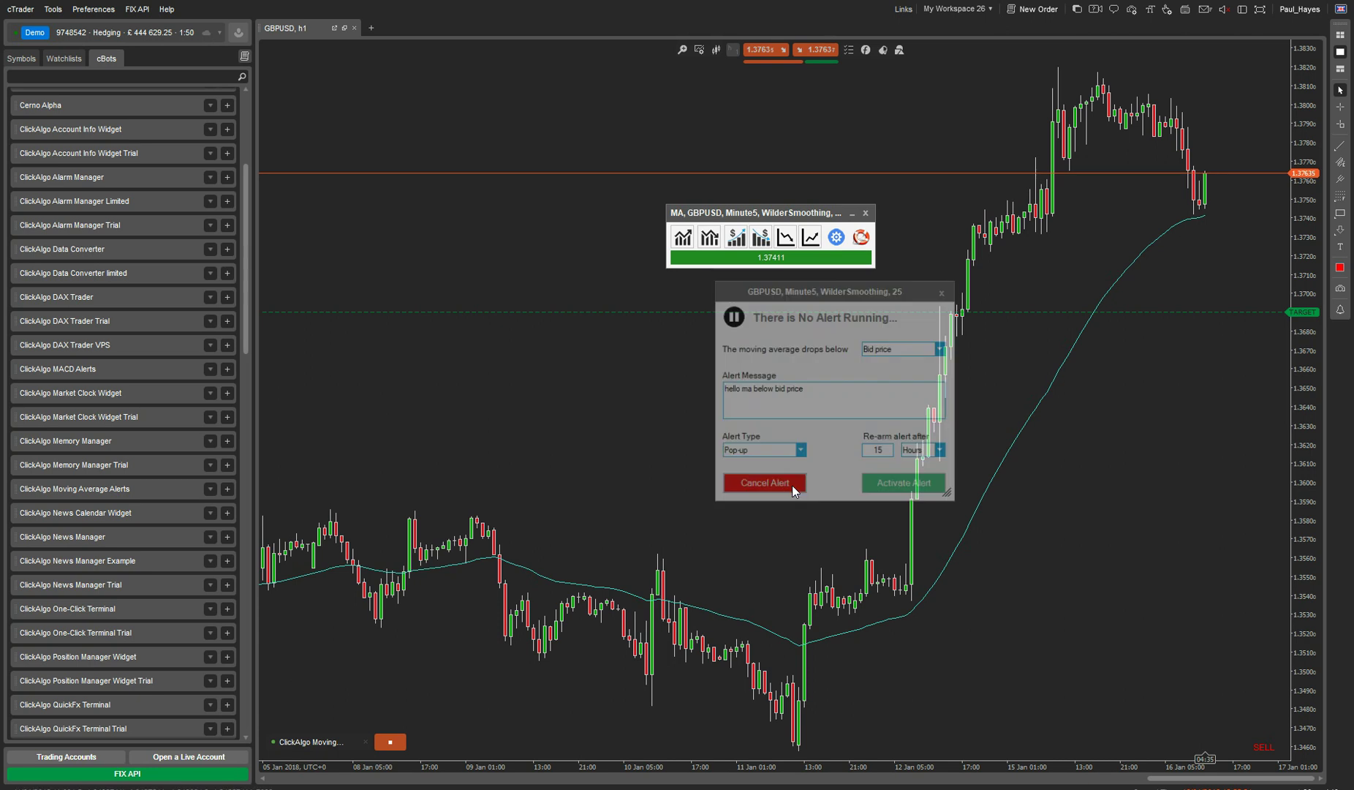
Step: Review the alert forms for the symbol price rising above the moving average and the moving average dropping below a set value
click(741, 237)
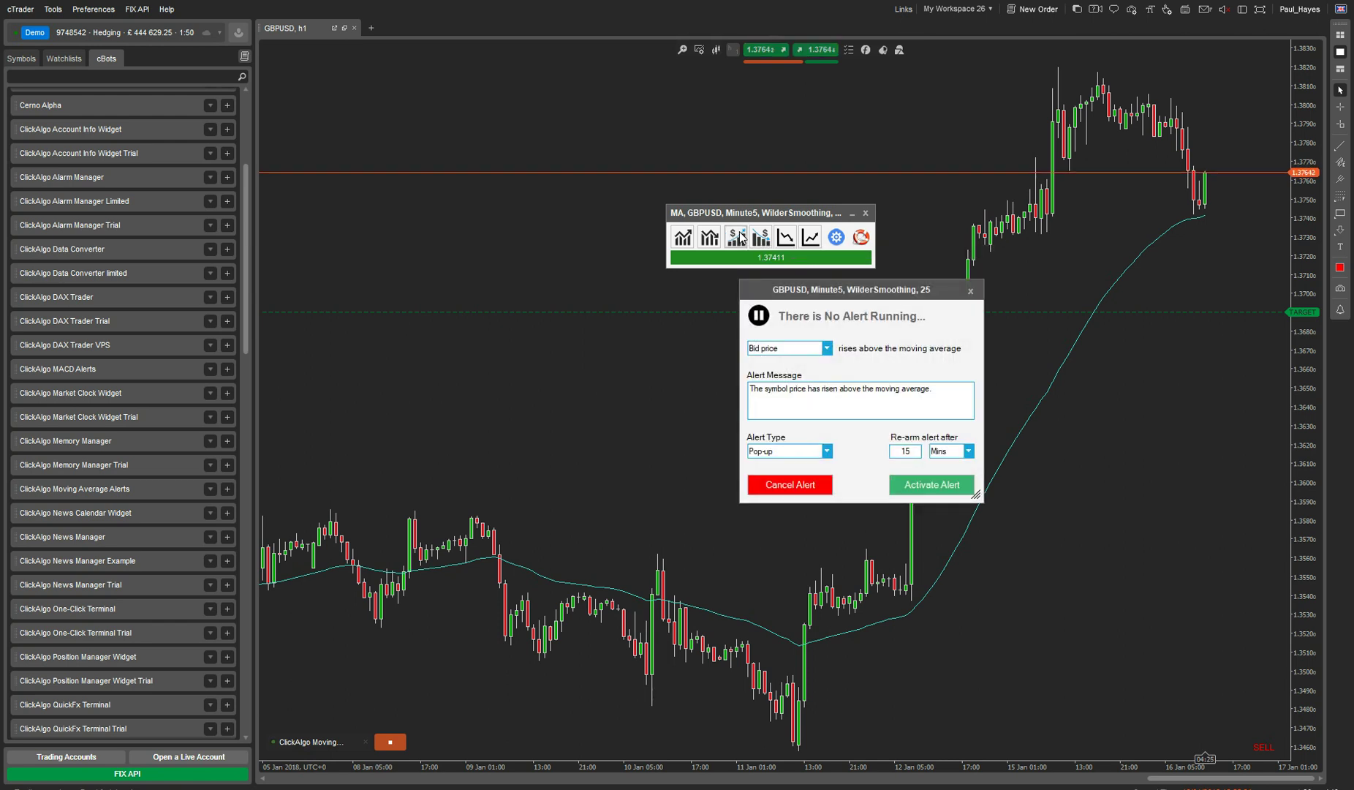
click(970, 291)
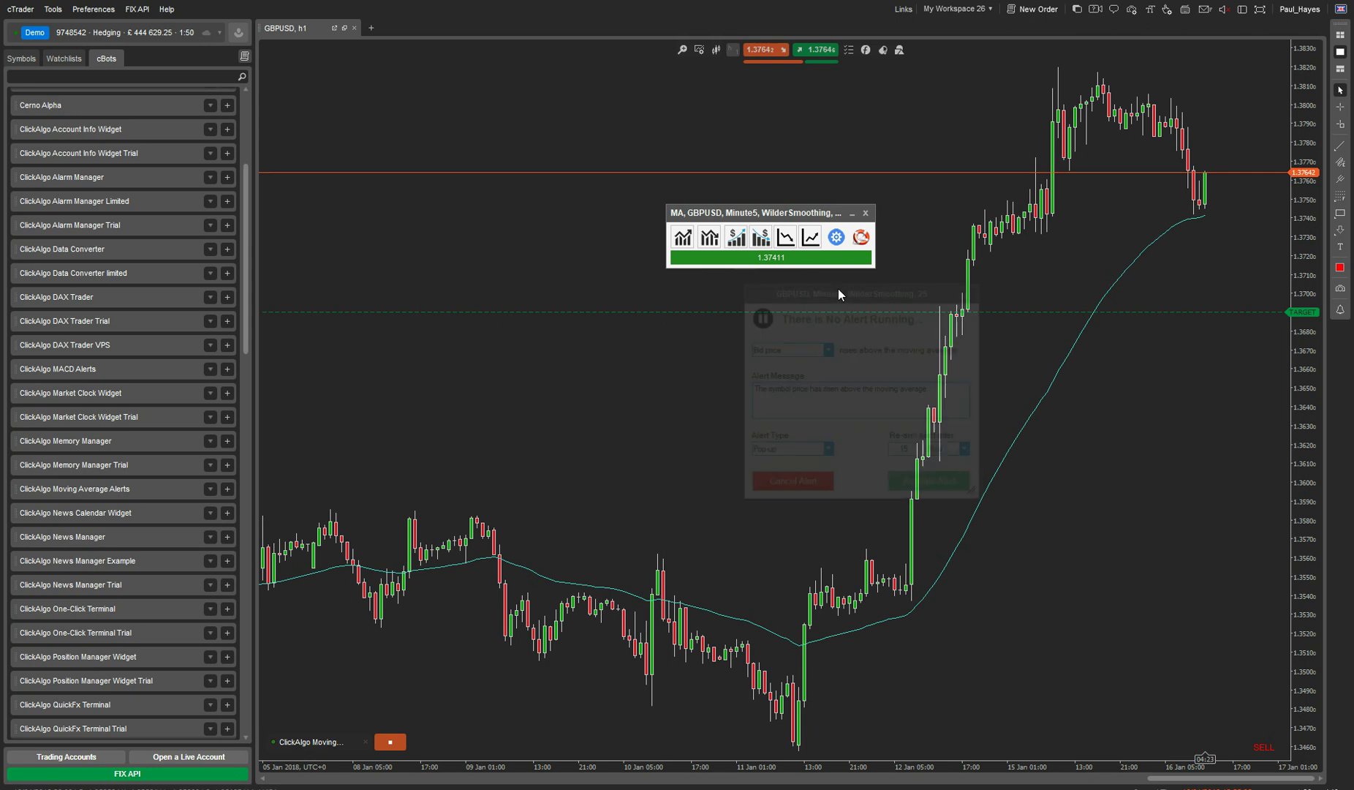
click(787, 242)
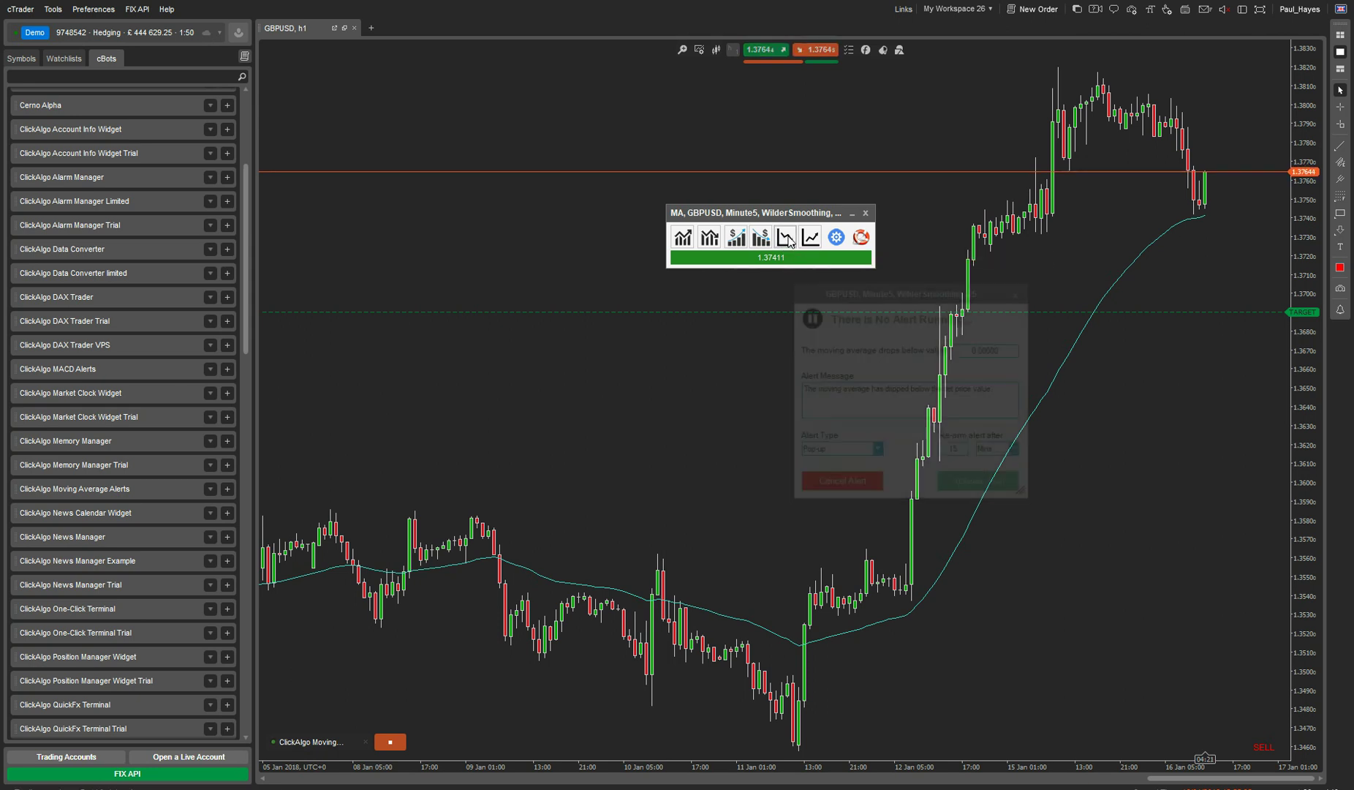
click(1020, 290)
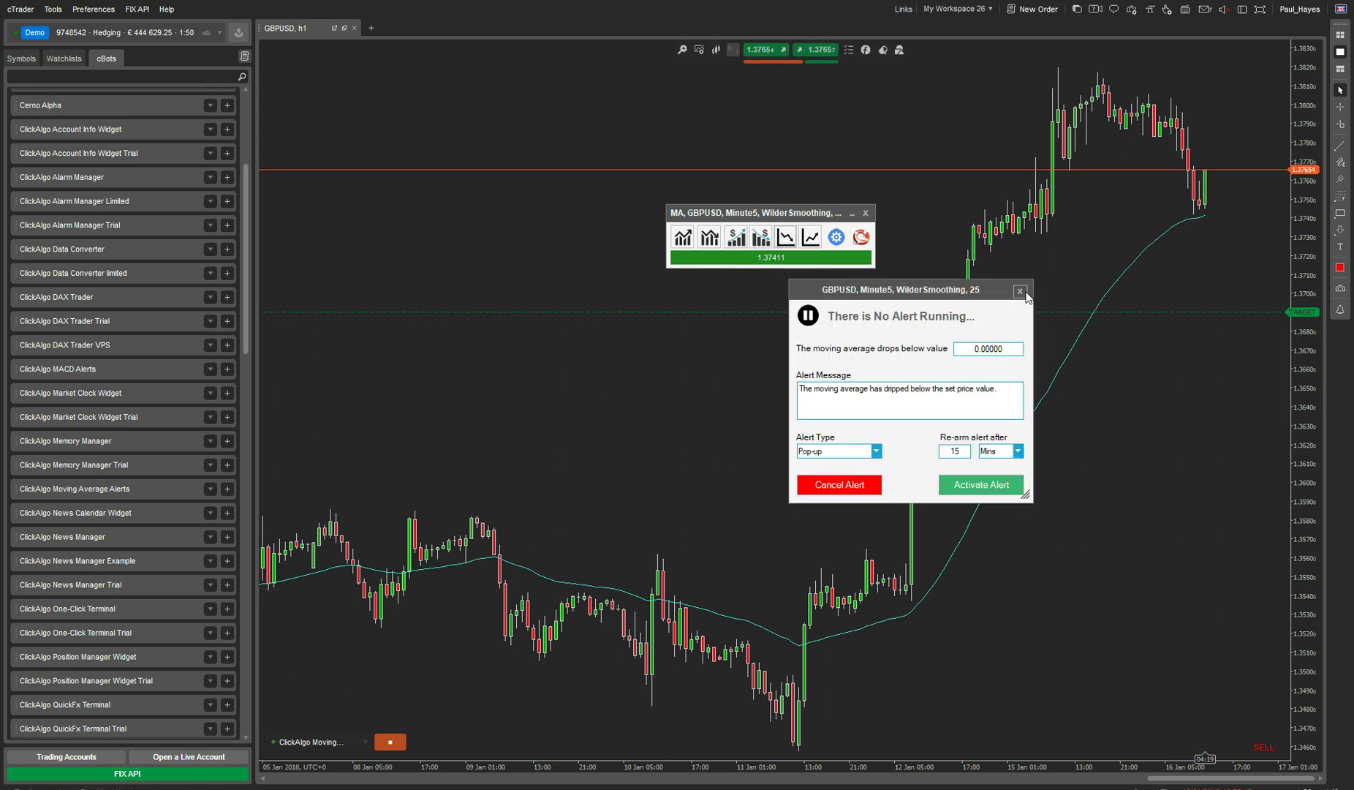
Step: Set up the alert for the moving average dropping below the value 1.37411 and activate it
click(785, 238)
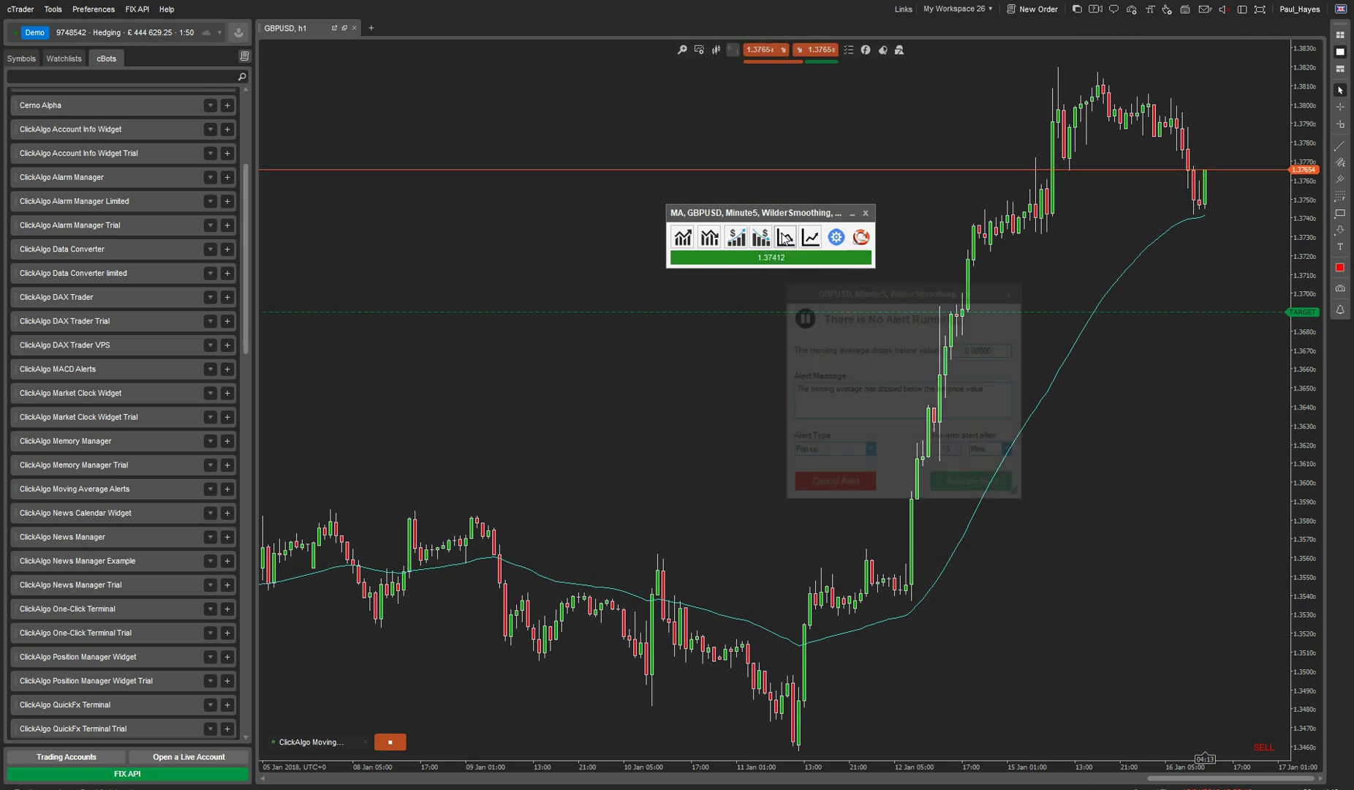
click(995, 348)
double_click(995, 349)
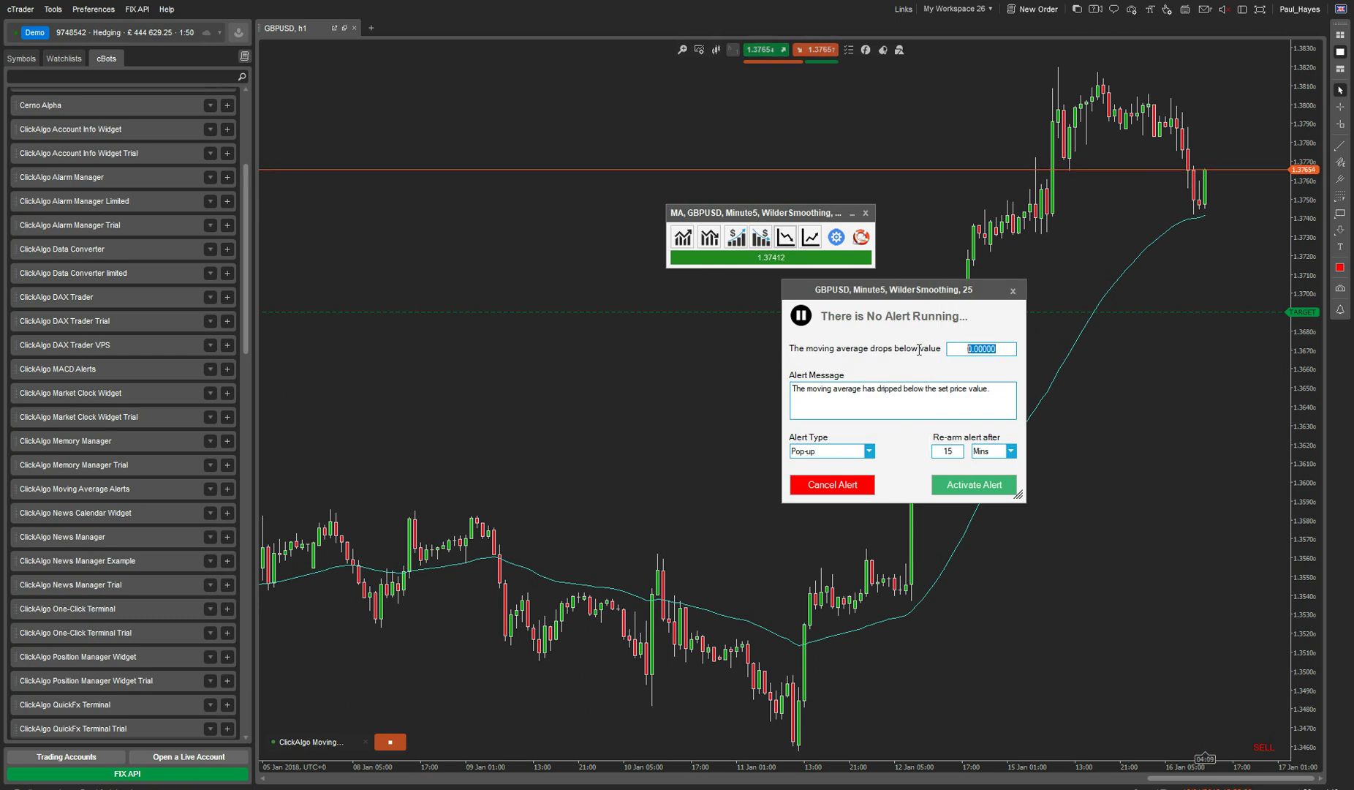
click(1342, 108)
drag(966, 350, 1019, 351)
text(1.37411)
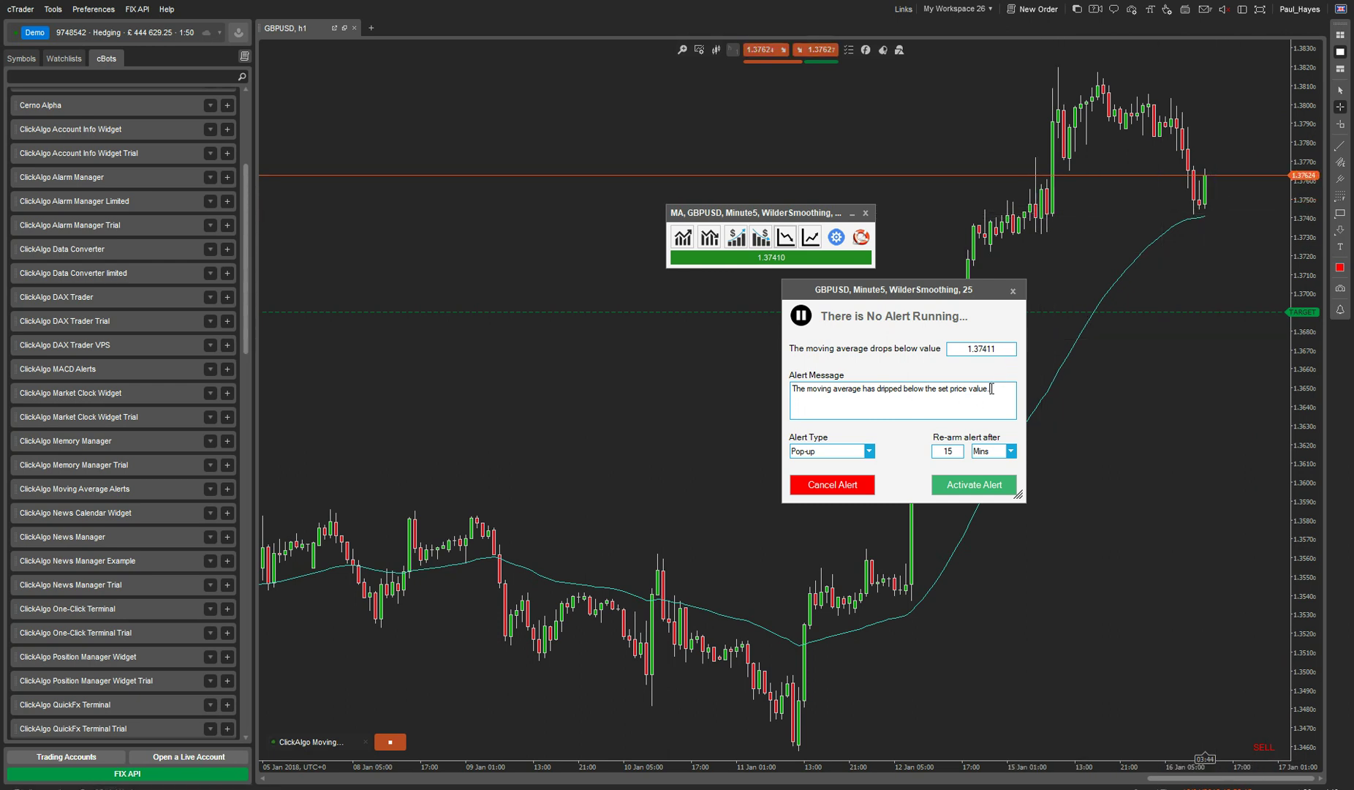
click(989, 489)
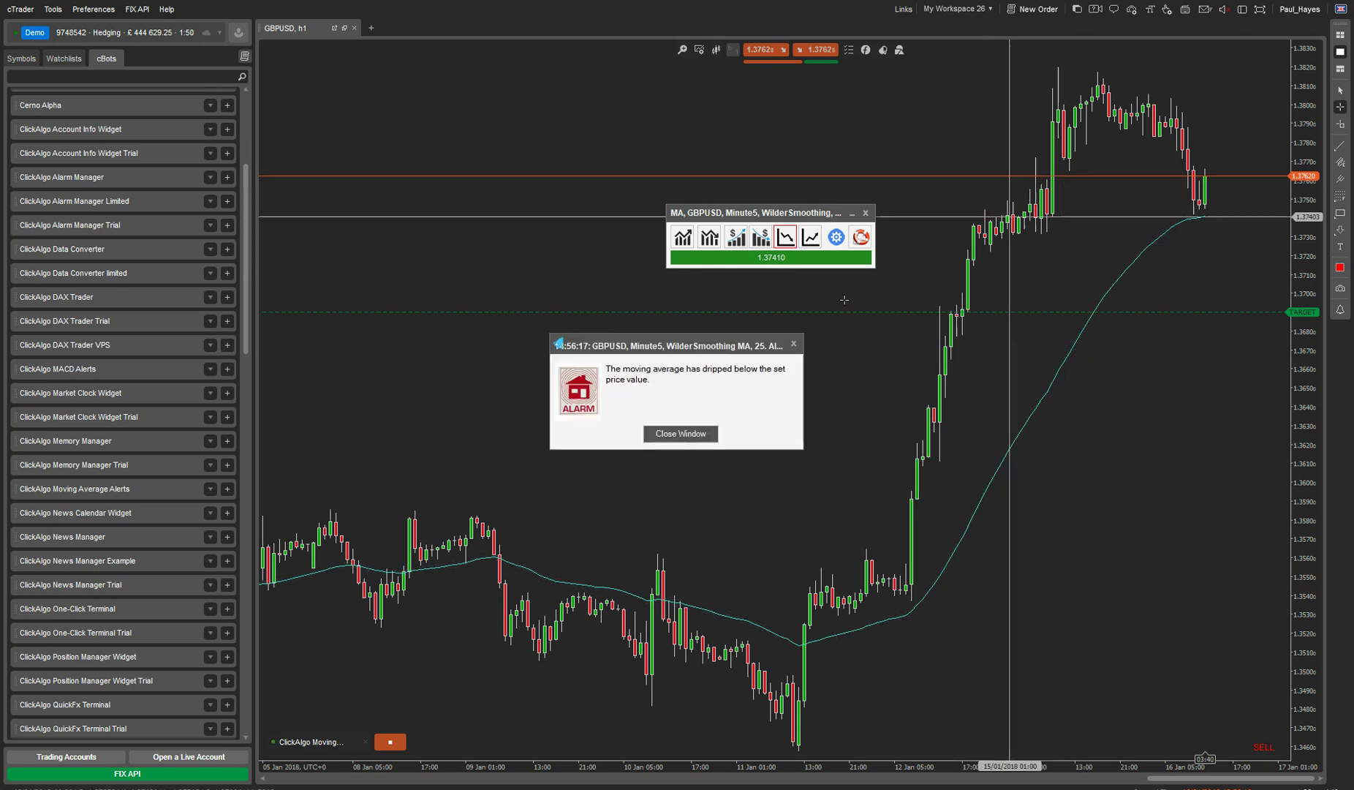
Step: Dismiss the alarm pop-up and cancel the active alert for the moving average dropping below the set value
click(683, 434)
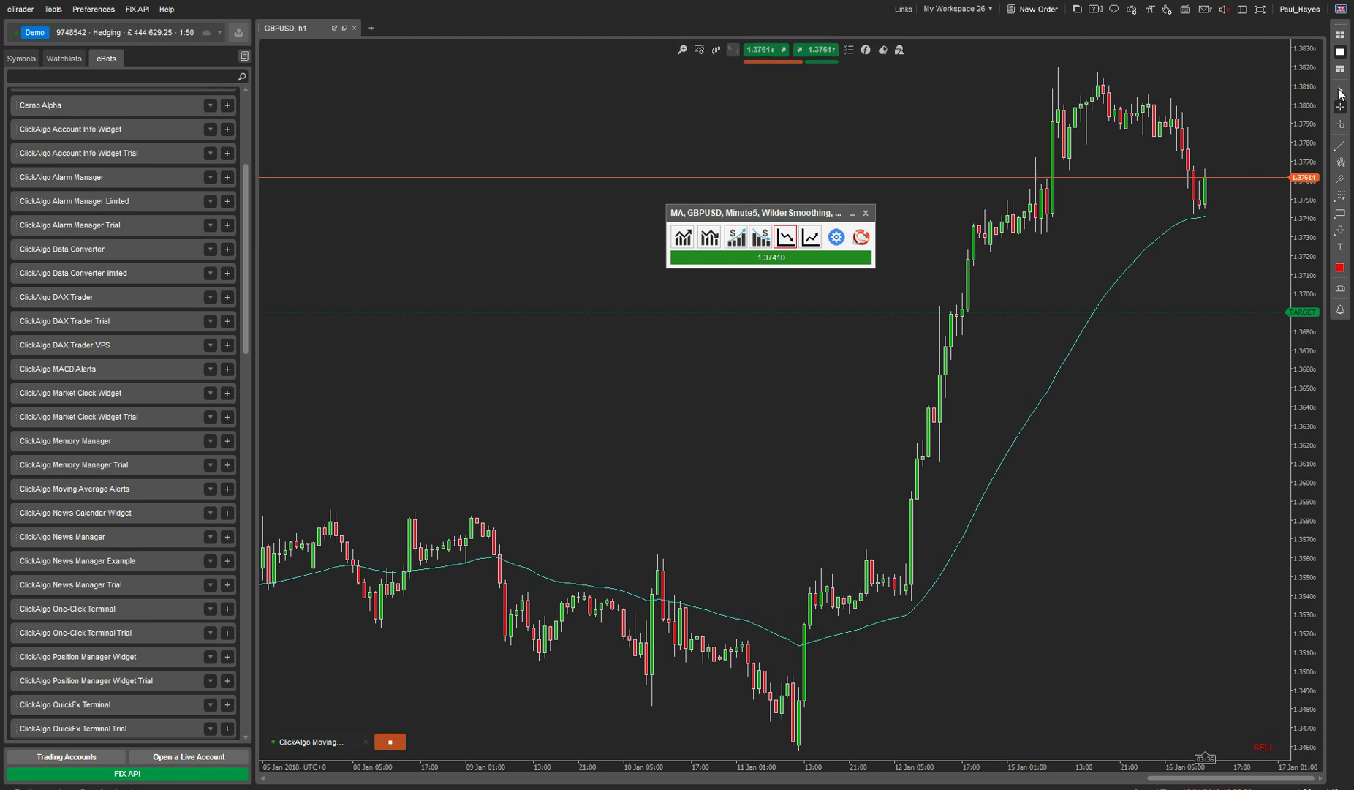
click(785, 236)
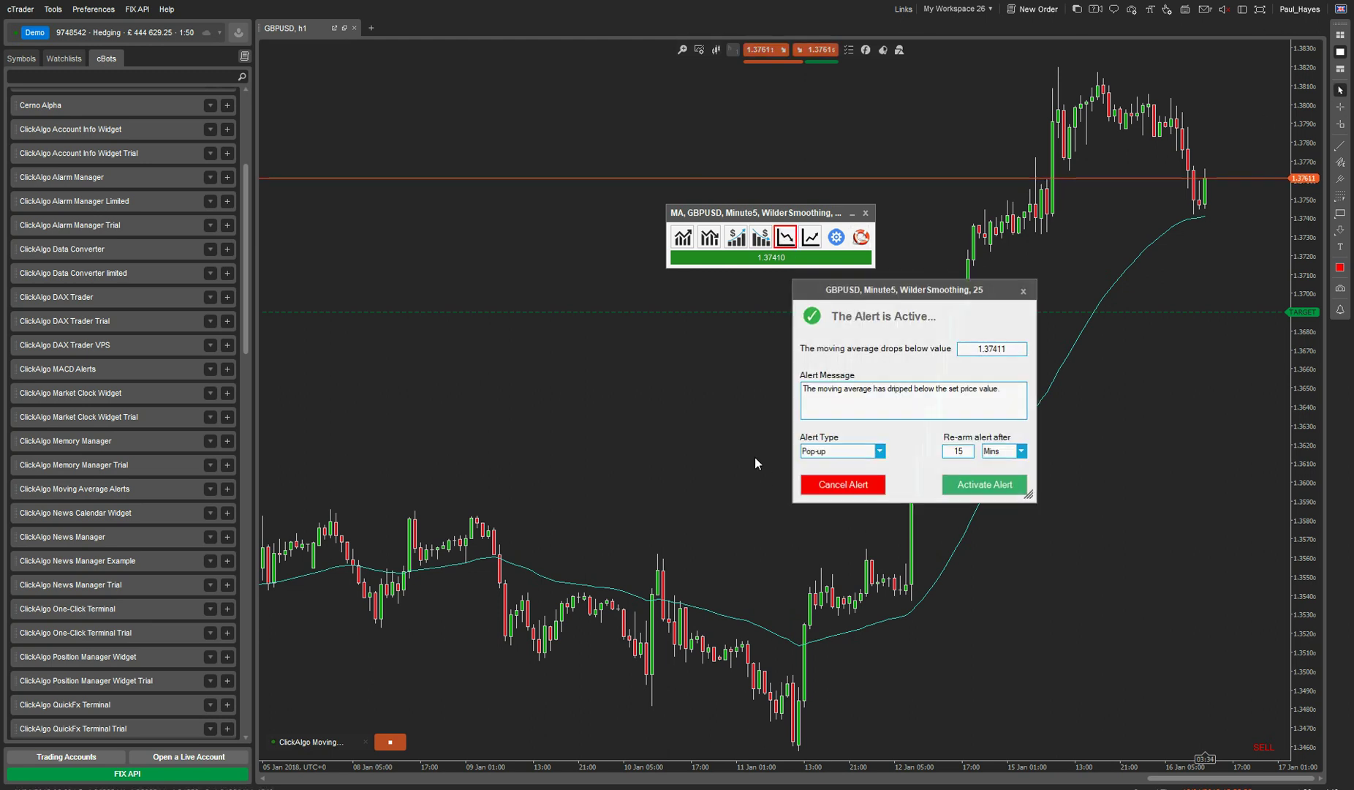
click(833, 487)
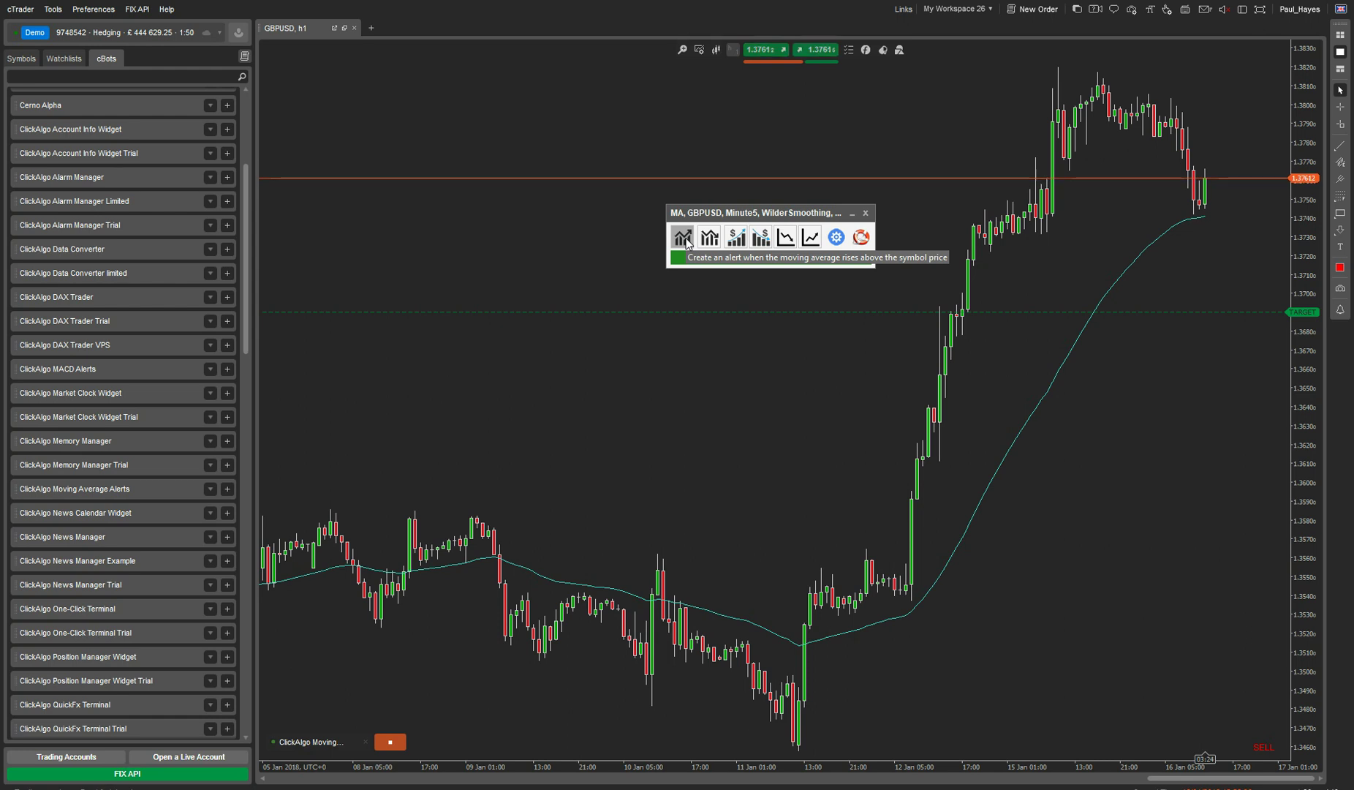
Step: Review the price types available for the alert on price rising above the moving average, leaving it without an active alert
click(735, 238)
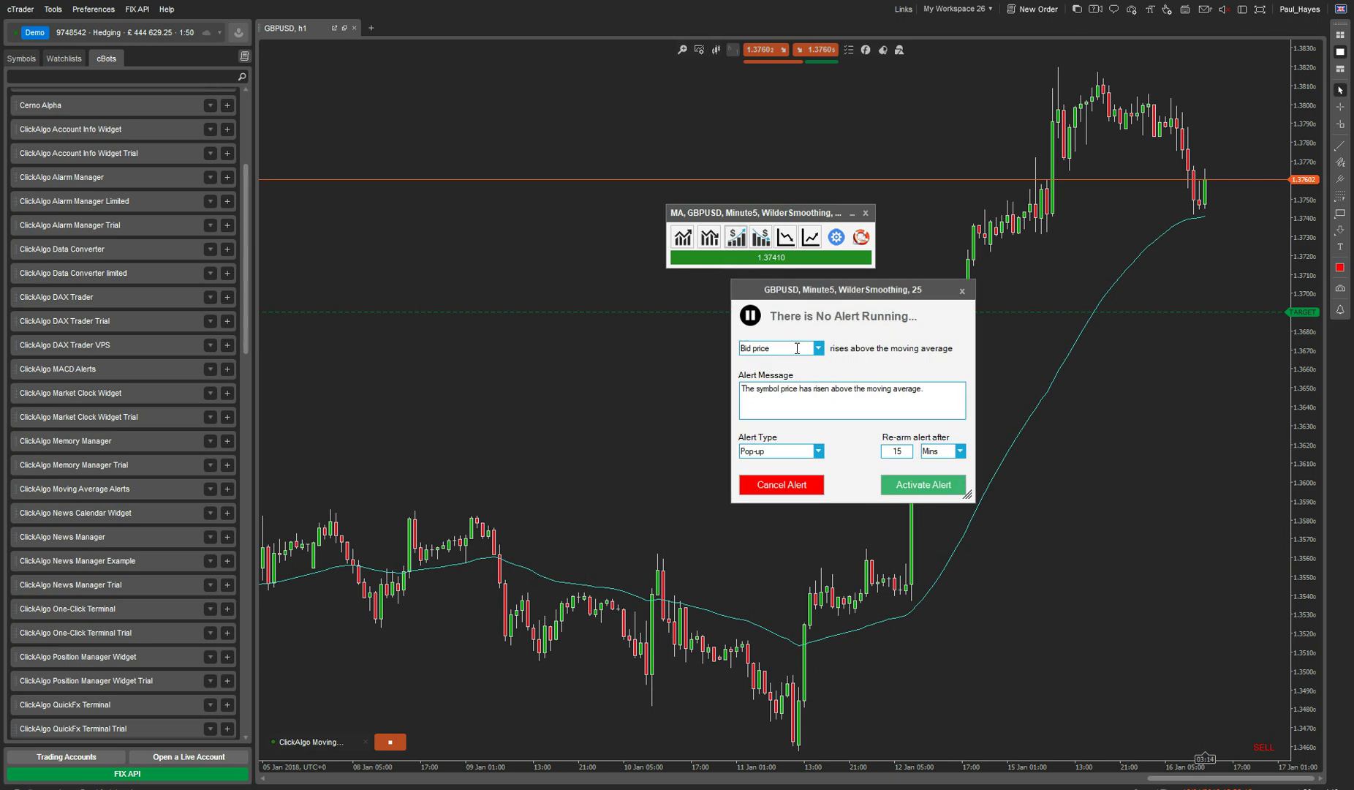
click(819, 348)
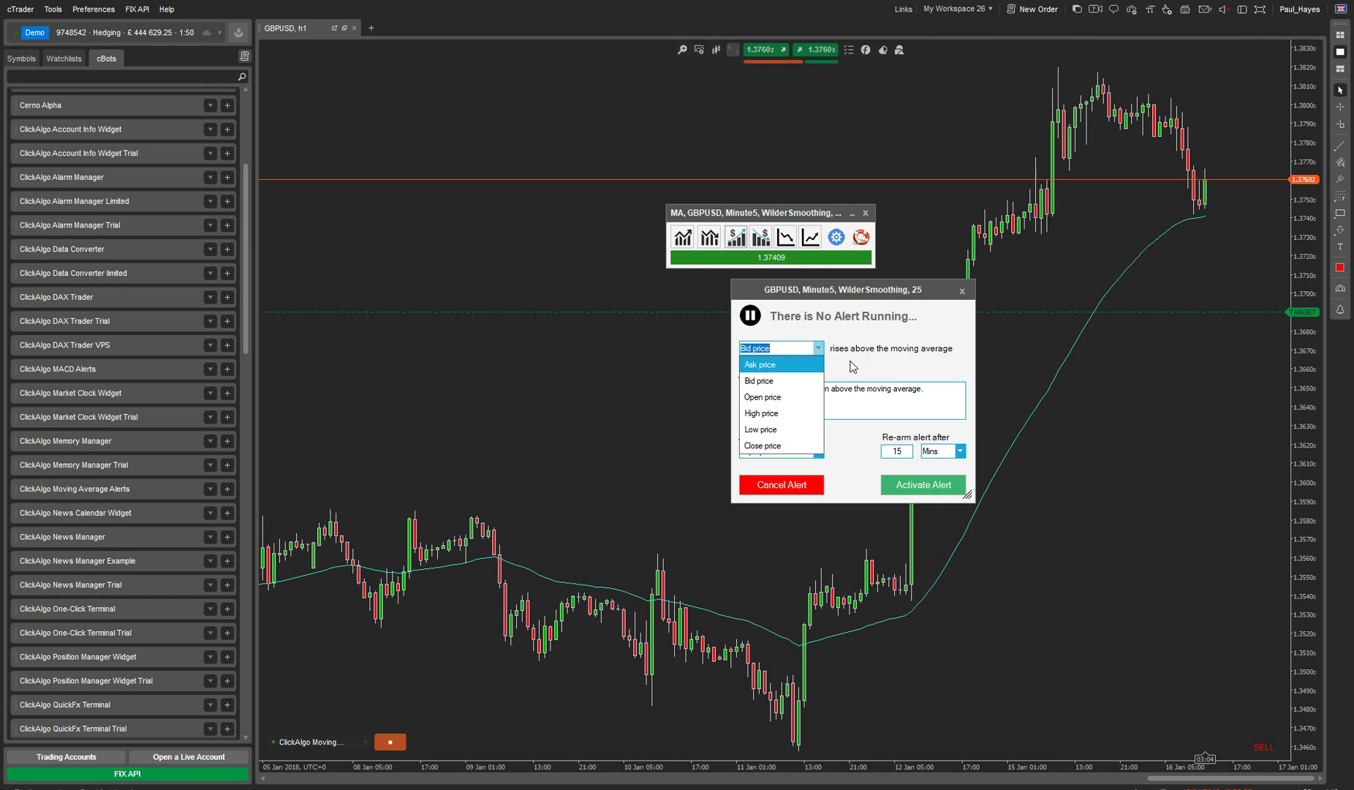
click(796, 486)
click(796, 486)
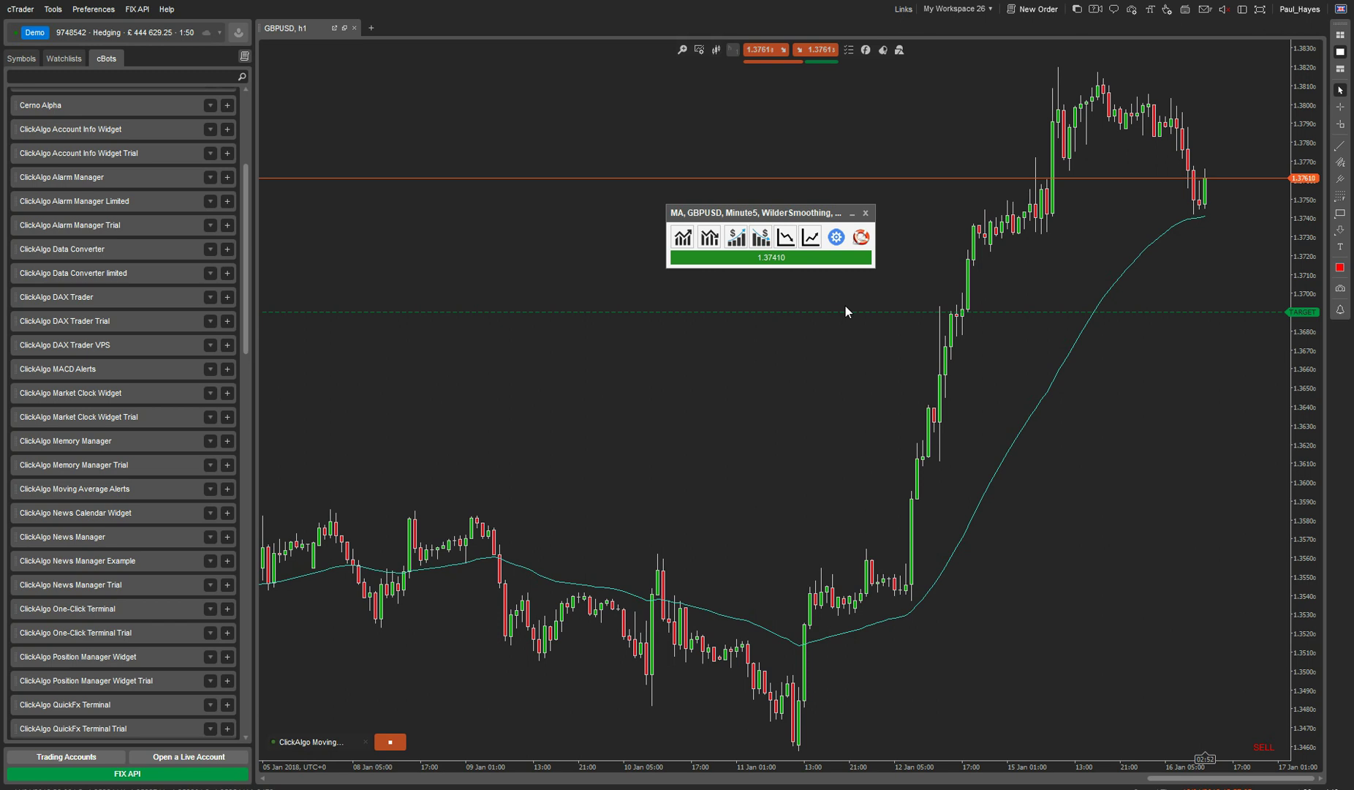
Step: Examine the email, Telegram and MessageBird SMS sections of the moving average alert settings, and close them without changes
click(839, 238)
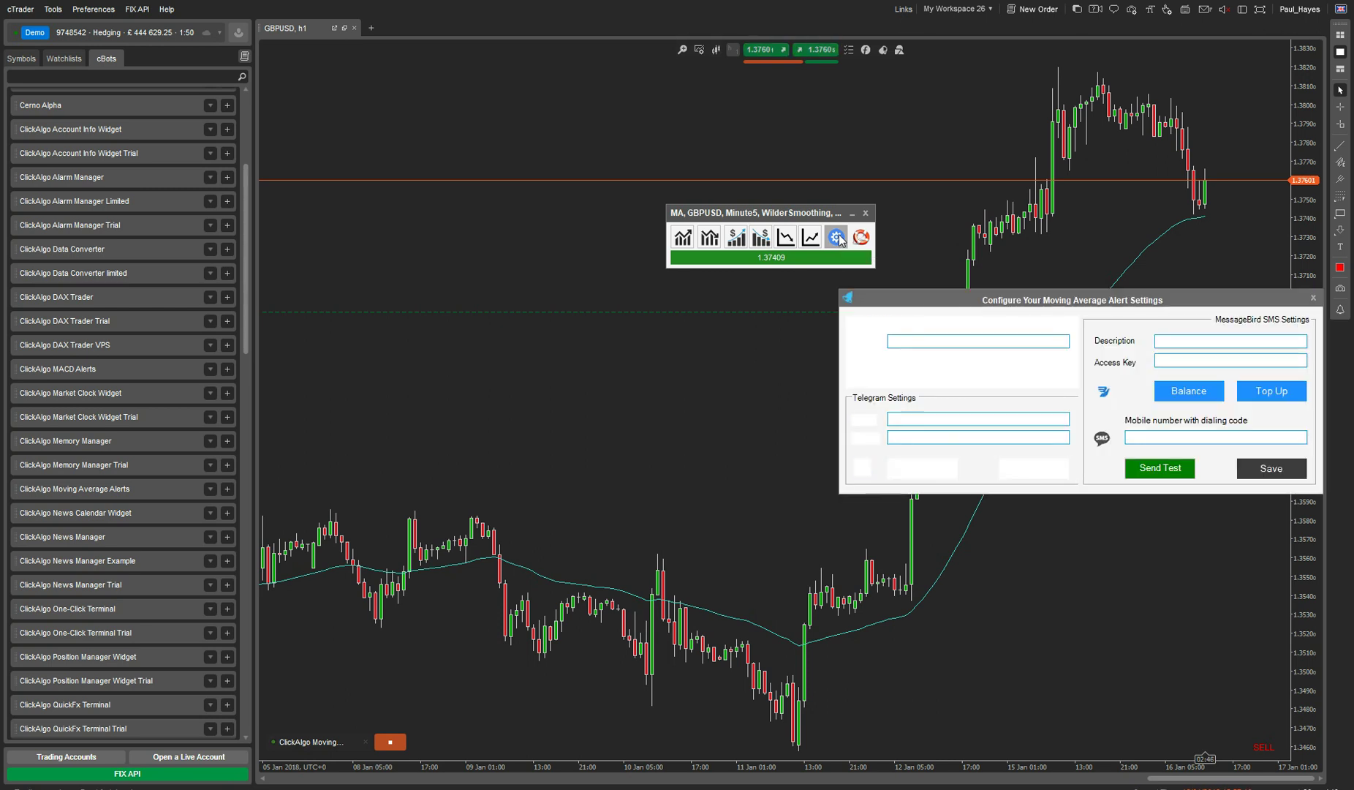
drag(1049, 307, 707, 373)
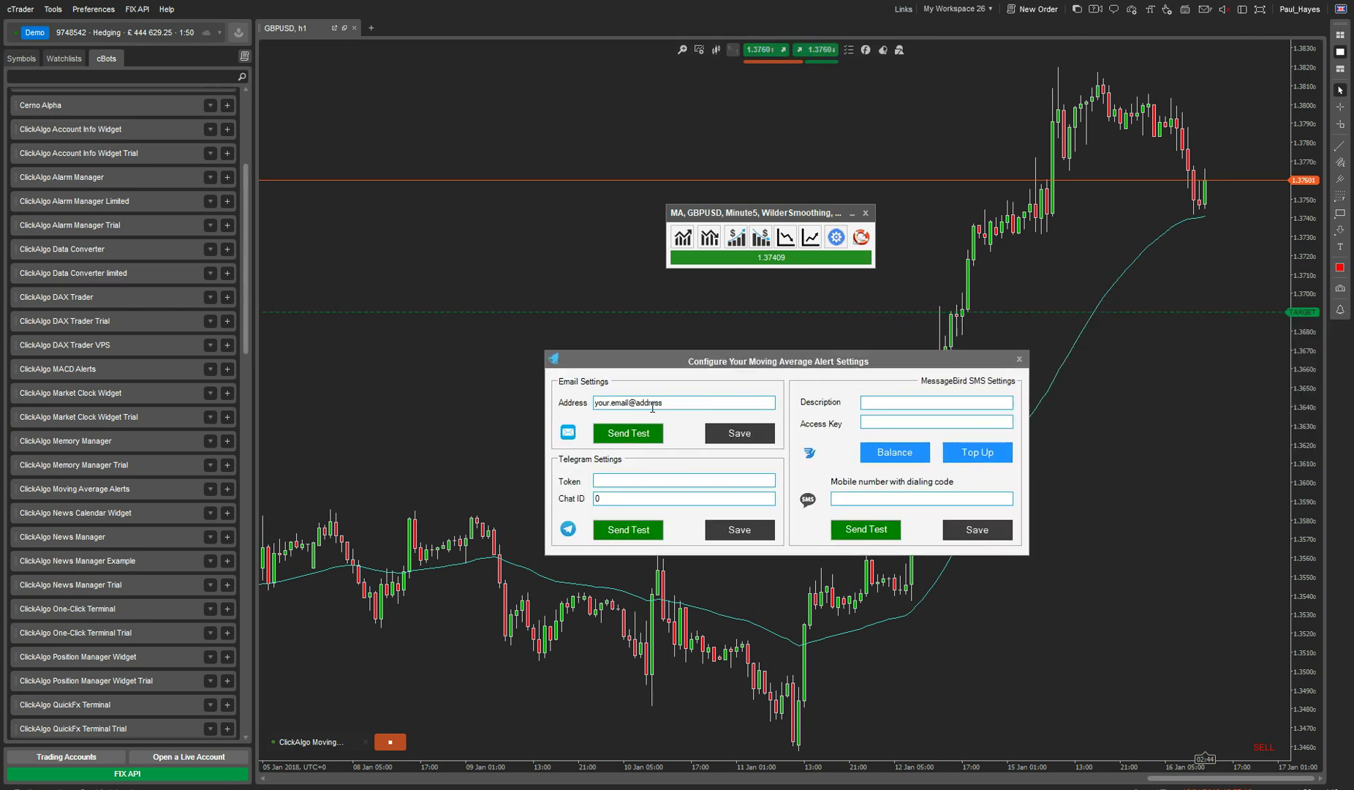
click(1020, 358)
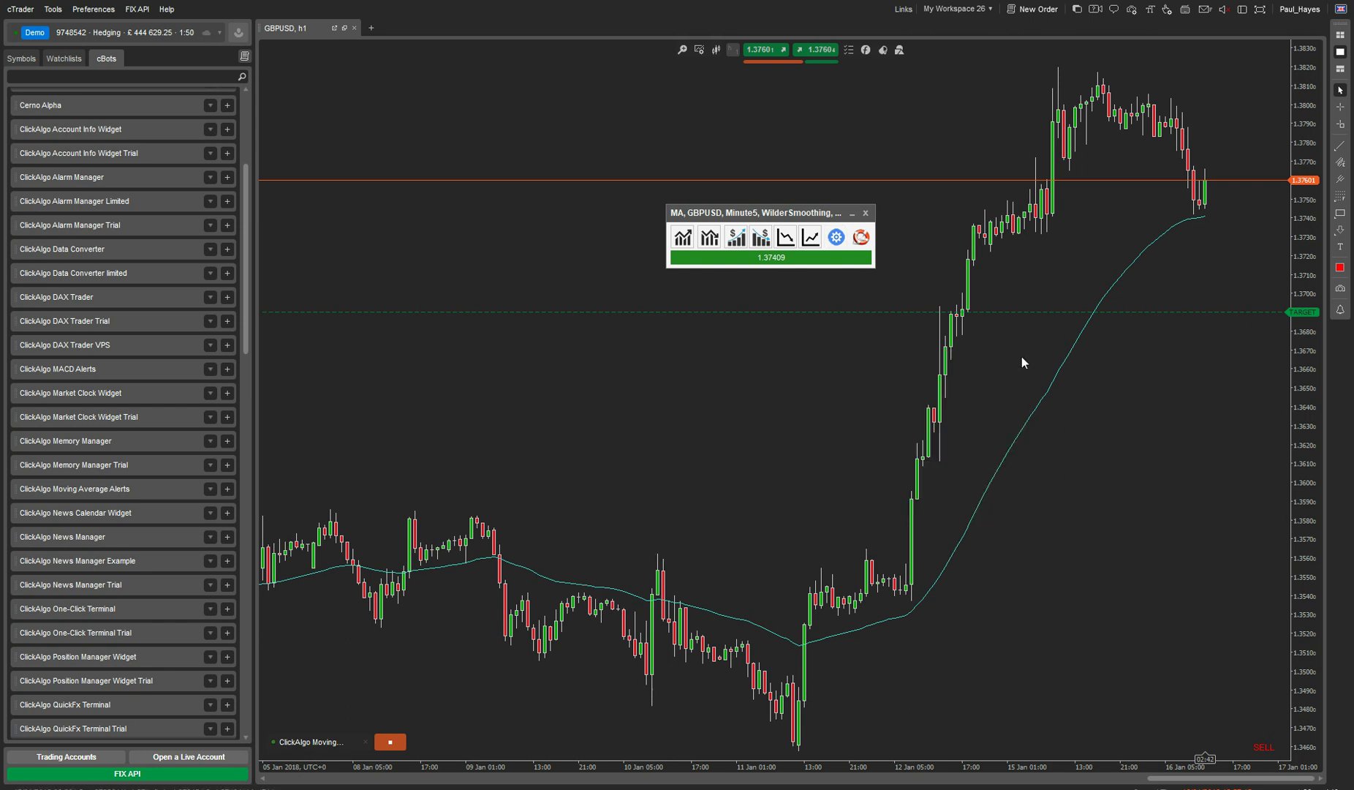
Step: Move the floating alerts window to the empty chart area below the TARGET line, above the earlier candles
drag(797, 218, 661, 274)
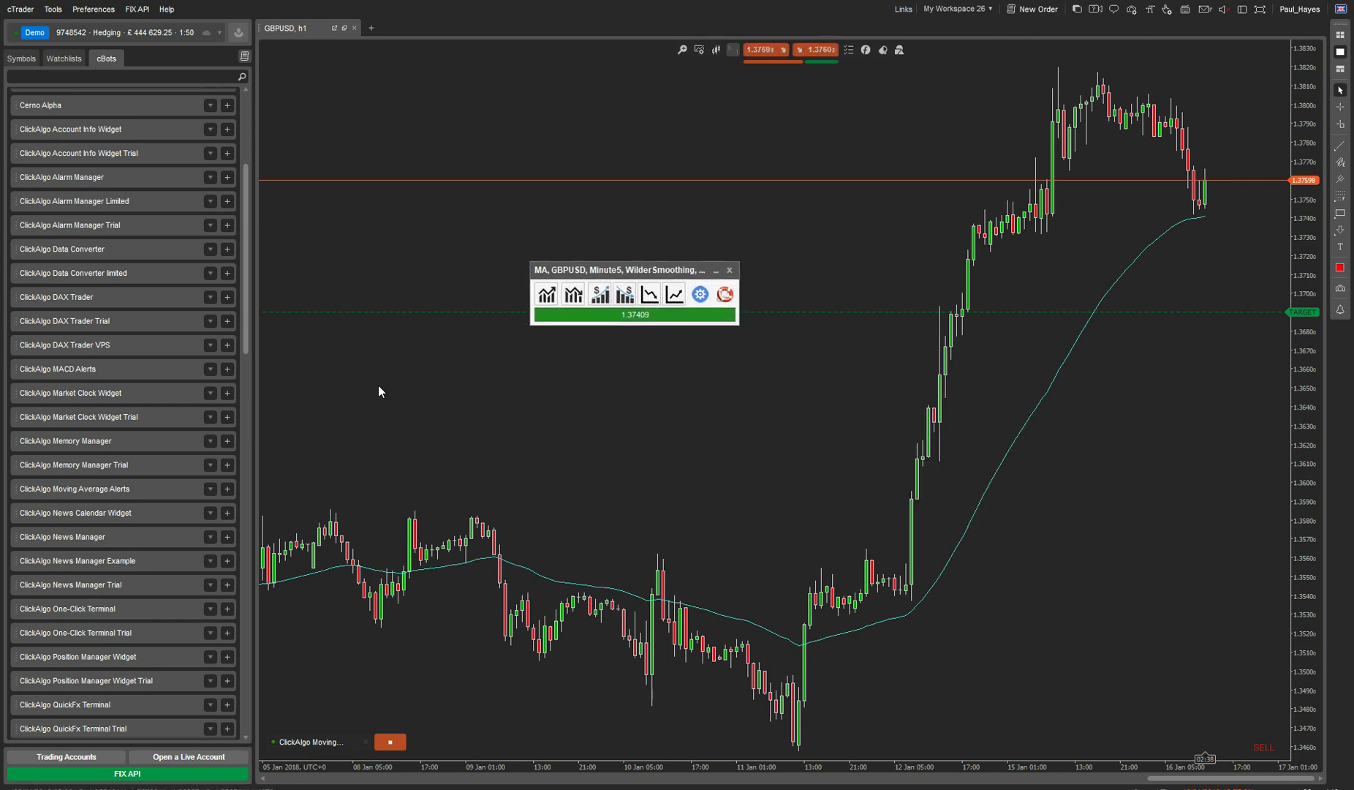
drag(652, 274, 574, 367)
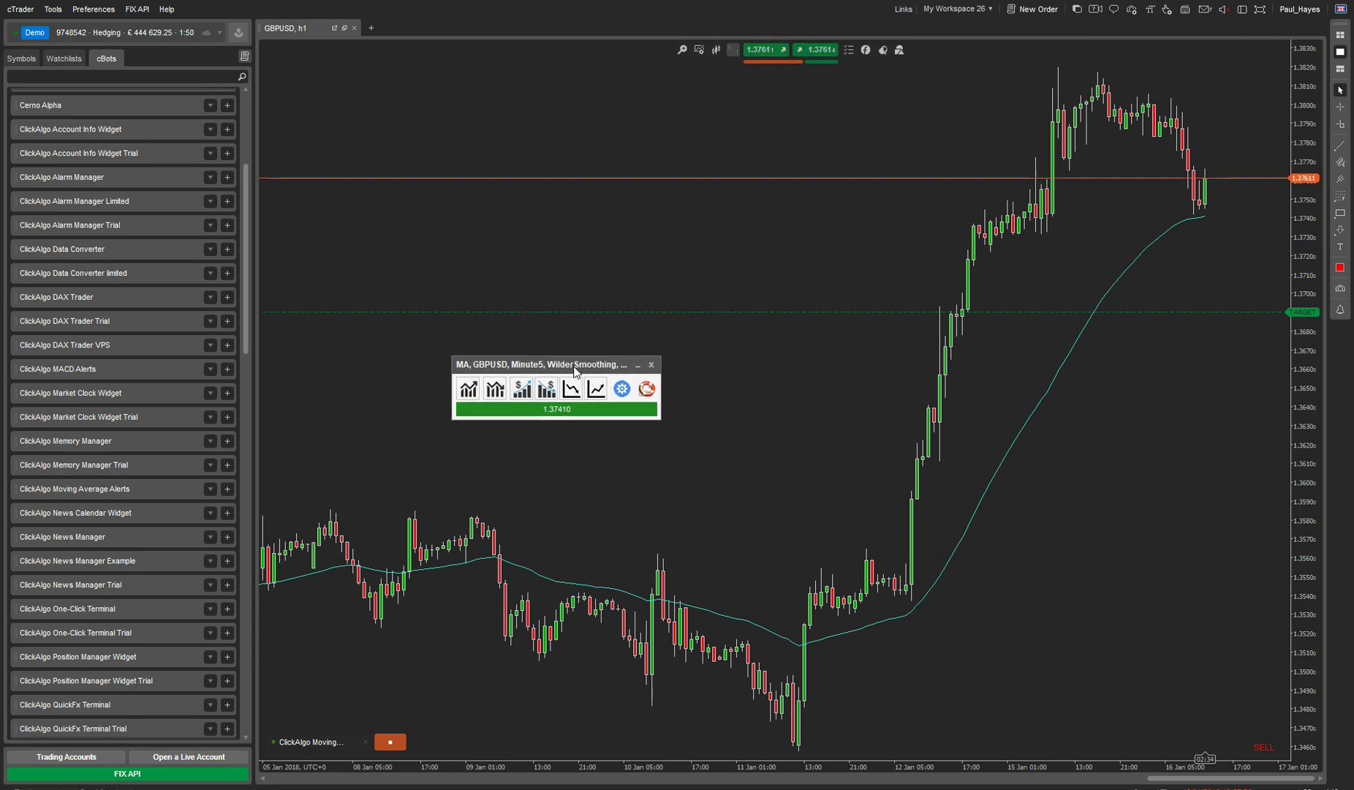